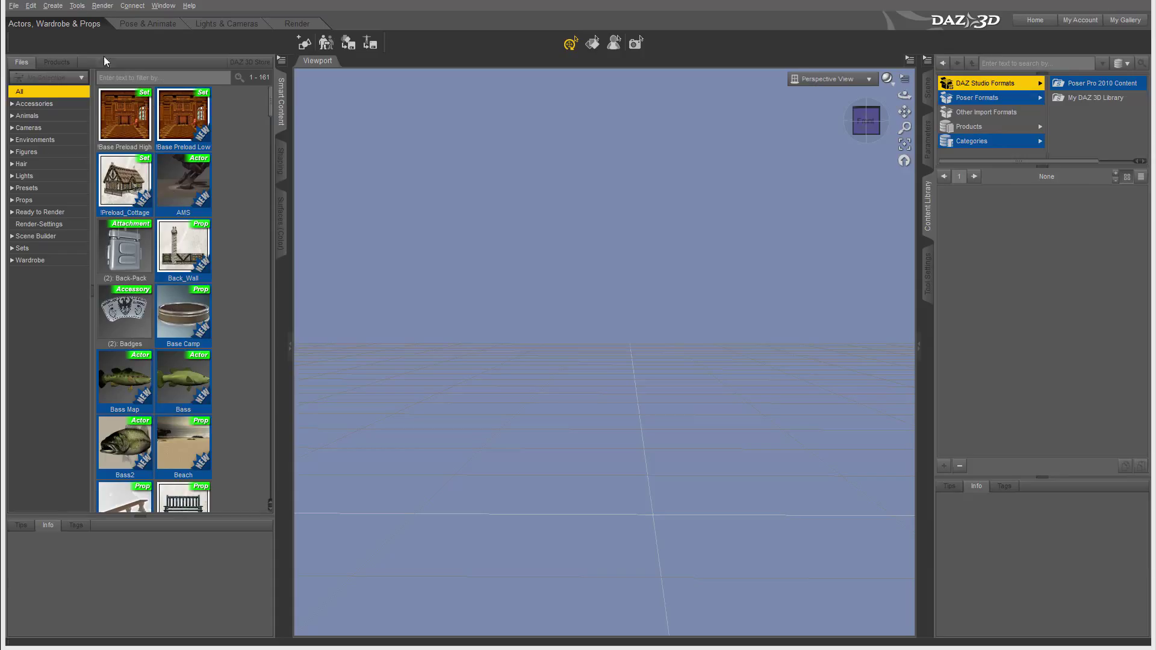
# Step: Switch to the posing workspace and expand the Poses category of the pose presets
pyautogui.click(148, 24)
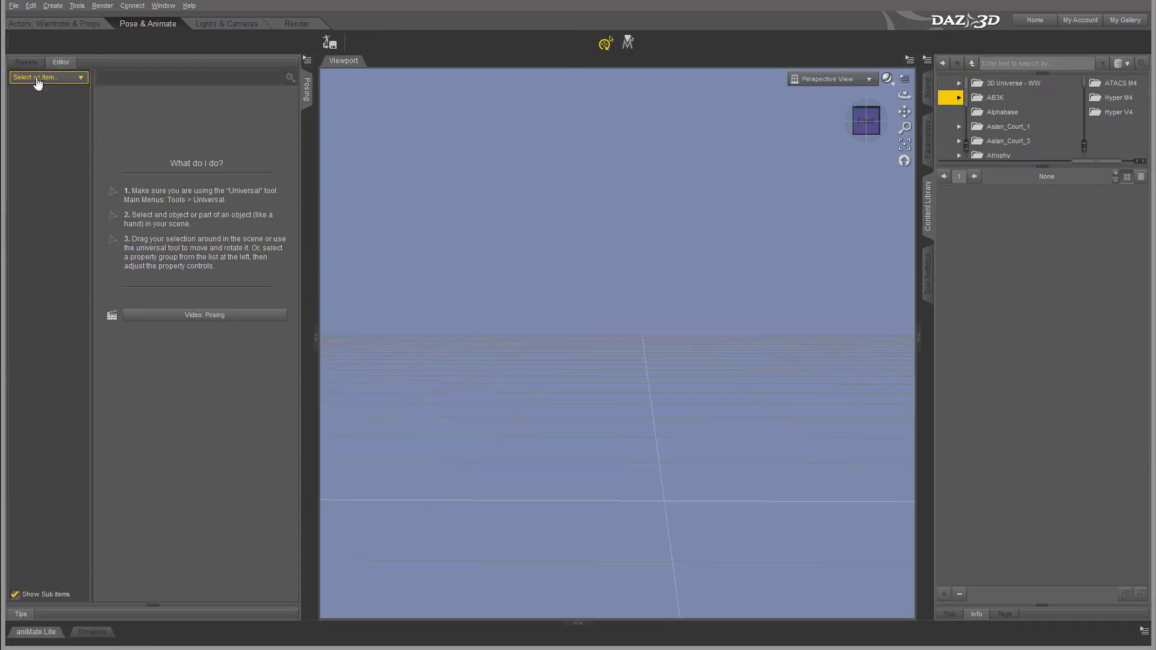
pyautogui.click(26, 62)
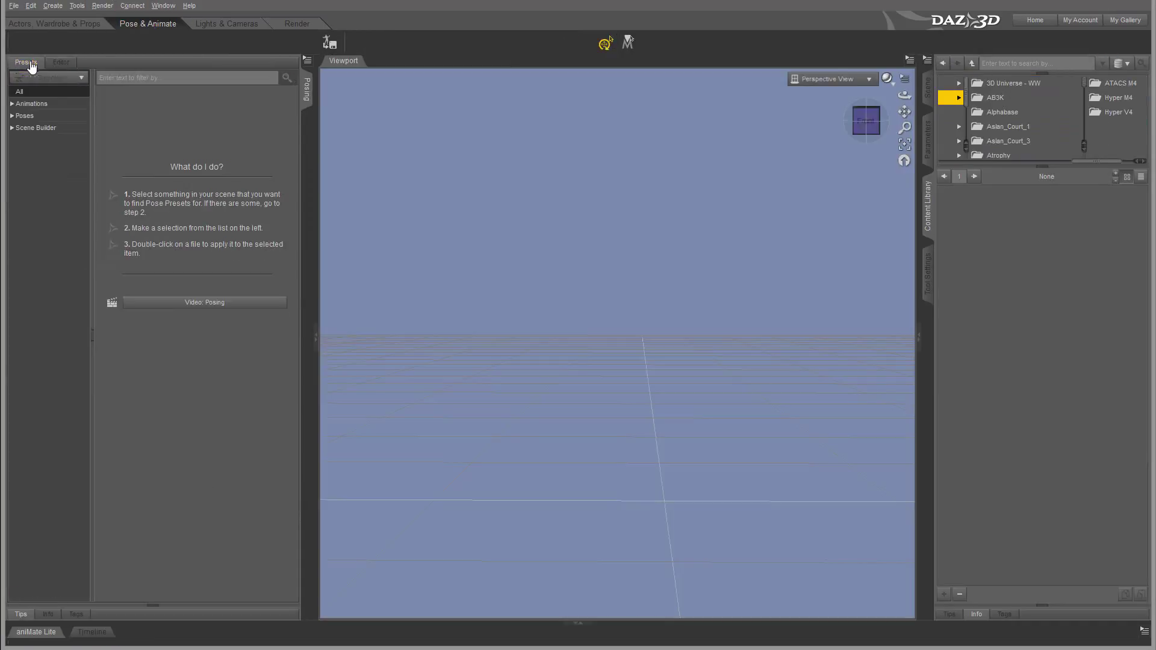
pyautogui.click(12, 115)
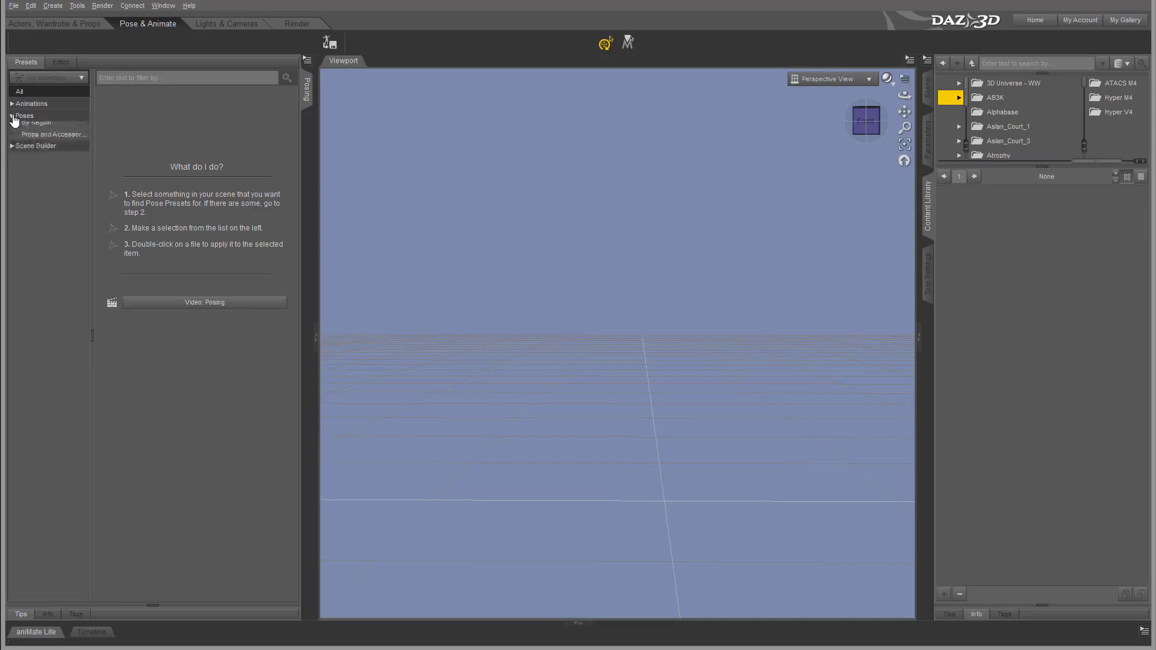
# Step: Tour the lights/cameras and render workspaces, viewing advanced render options like Motion Blur, then return to content browsing
pyautogui.click(205, 26)
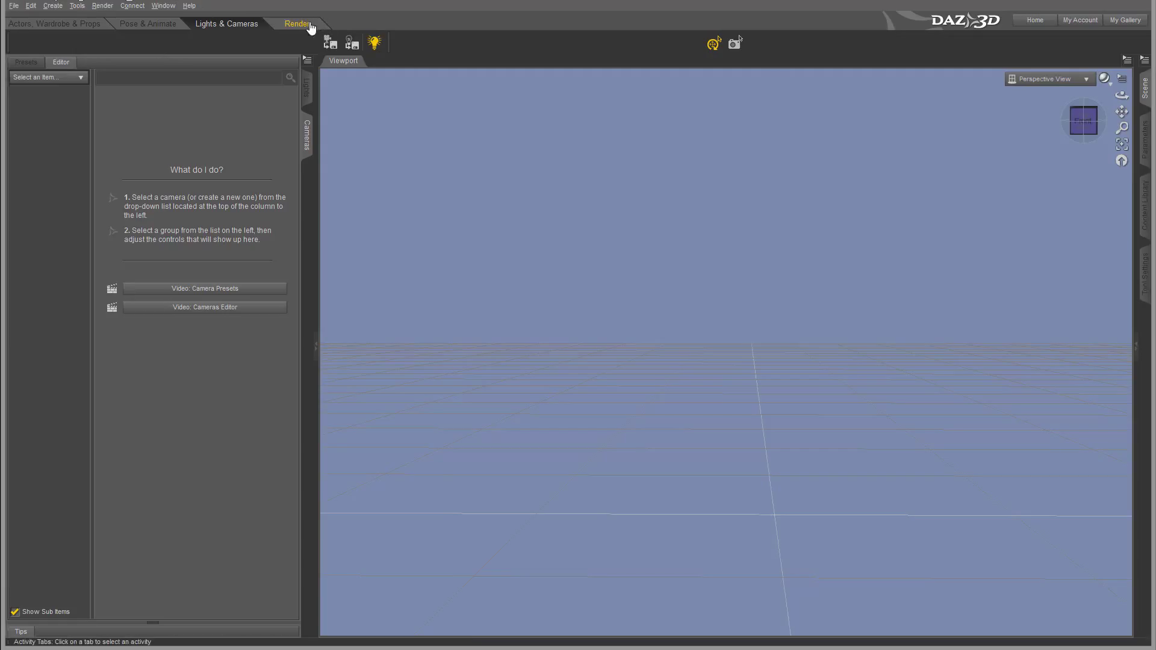
pyautogui.click(298, 24)
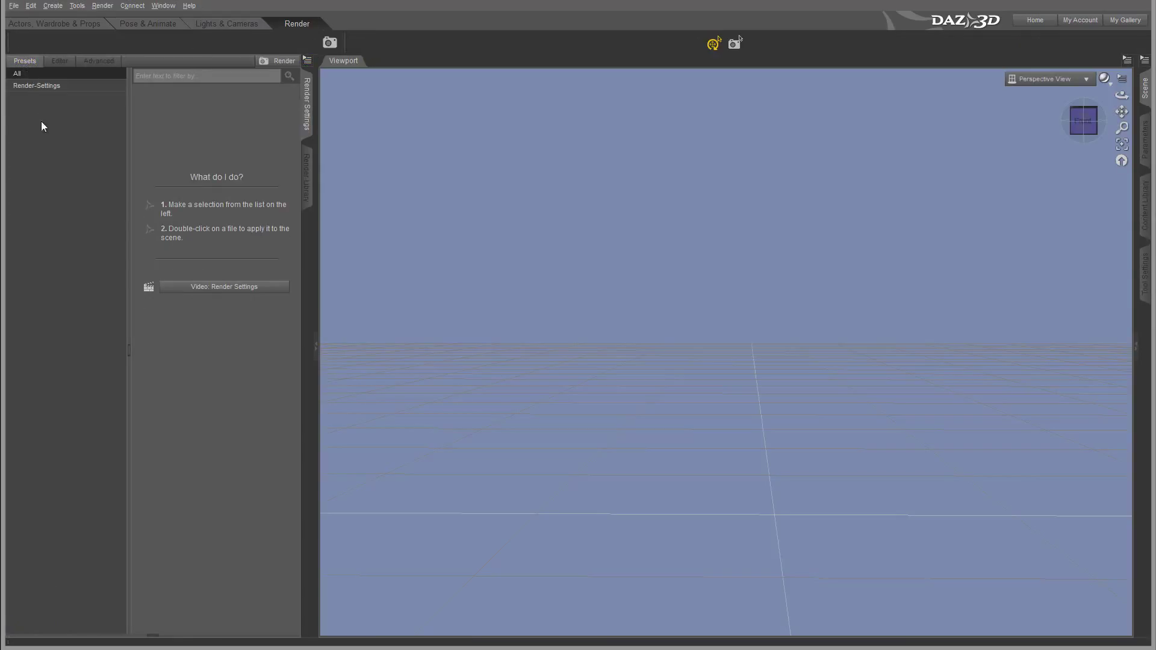
pyautogui.click(60, 61)
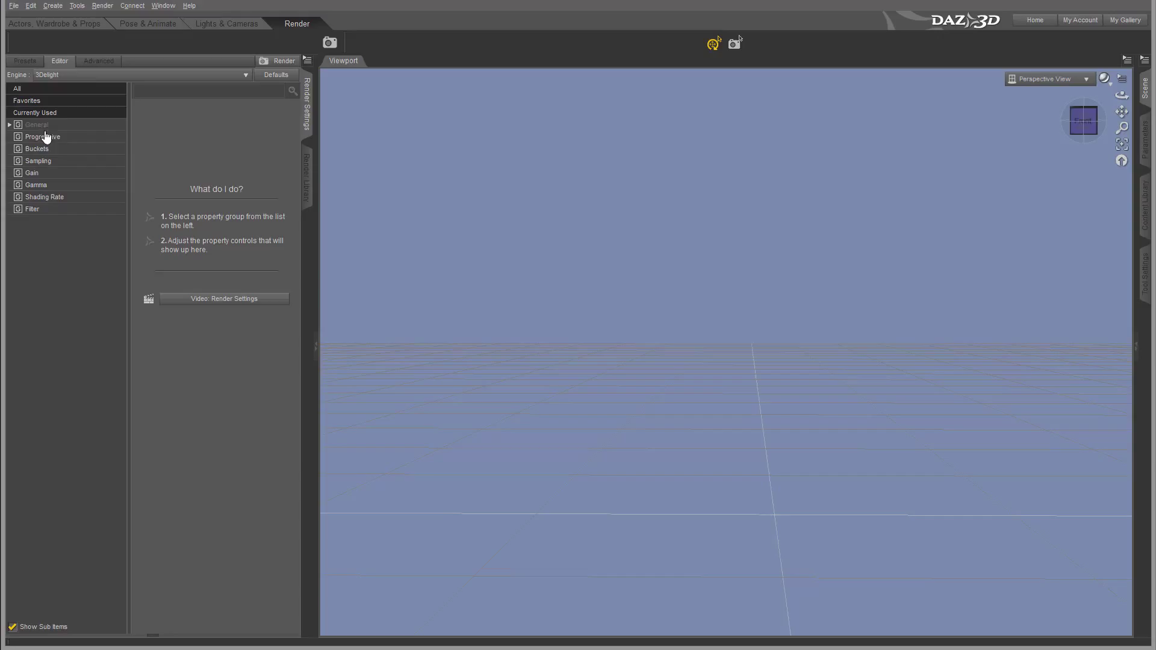
pyautogui.click(98, 61)
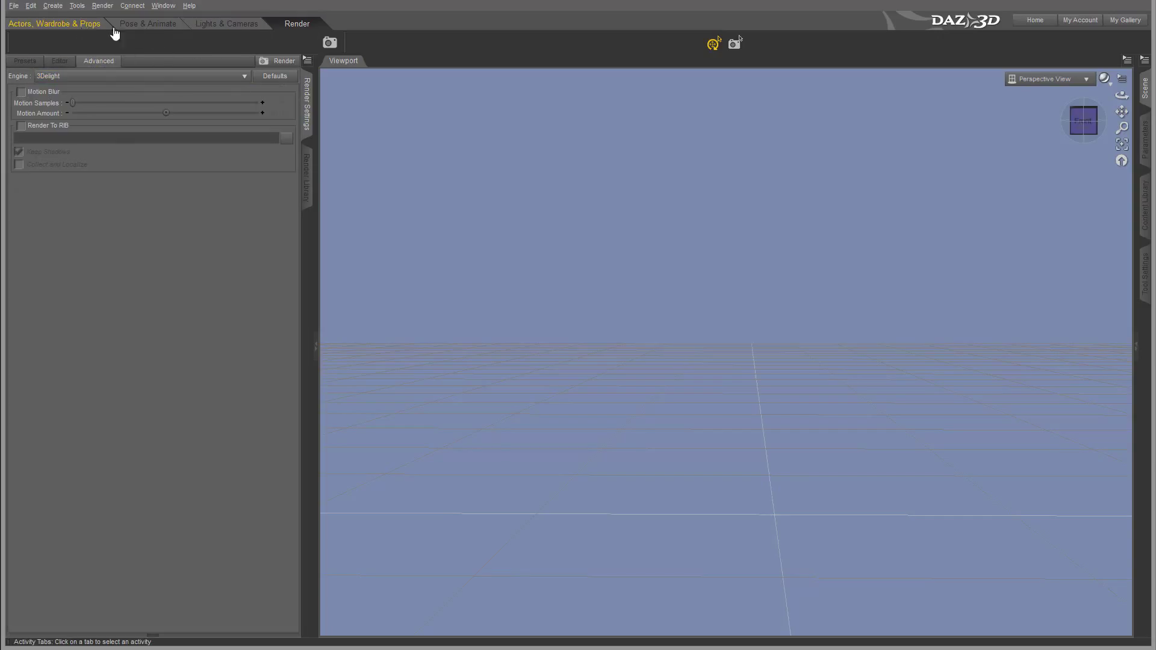
pyautogui.click(41, 25)
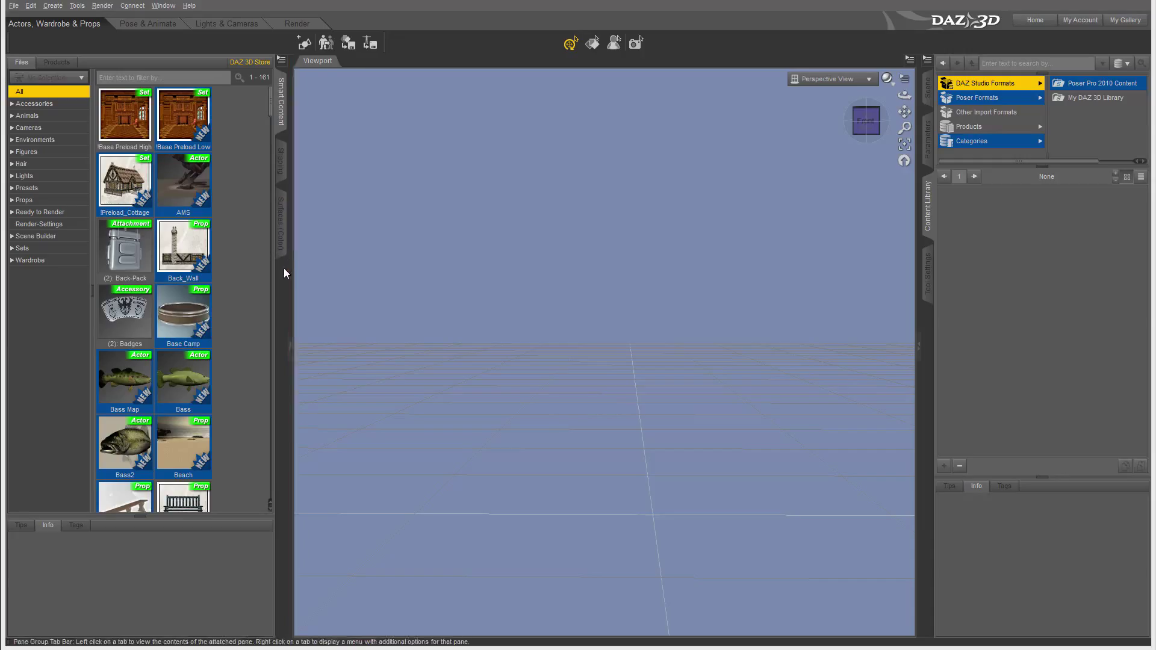
# Step: Widen the content library beside a narrower viewport and show Bass Map's file details
pyautogui.moveTo(291, 269); pyautogui.dragTo(457, 268)
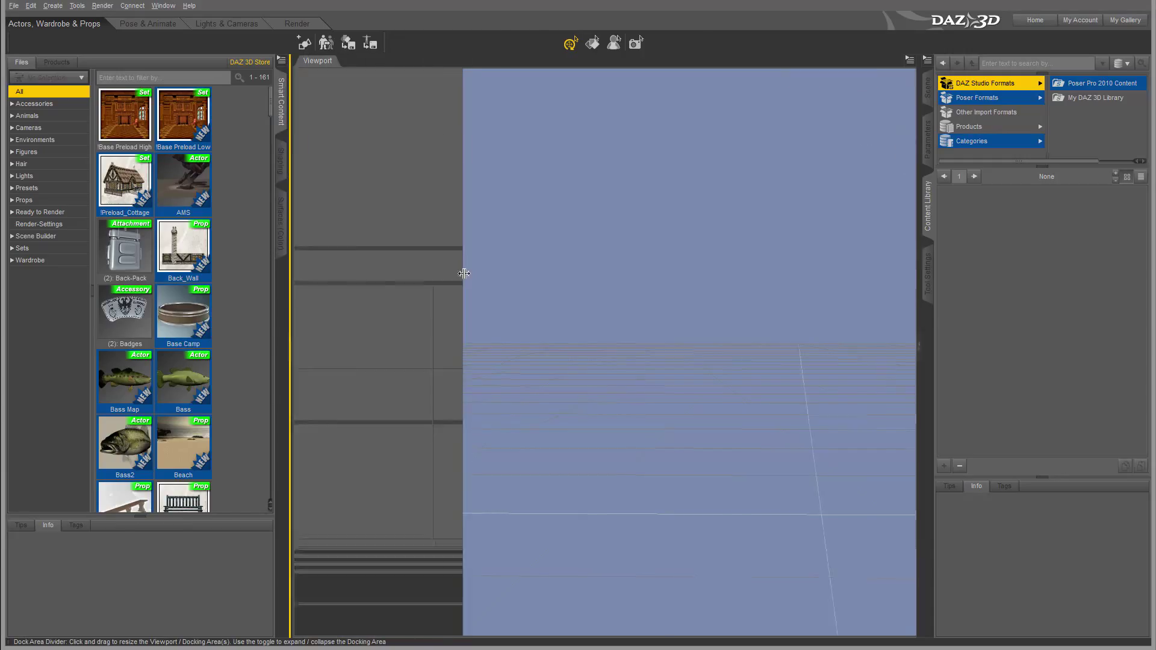
pyautogui.scroll(-8, 304, 187)
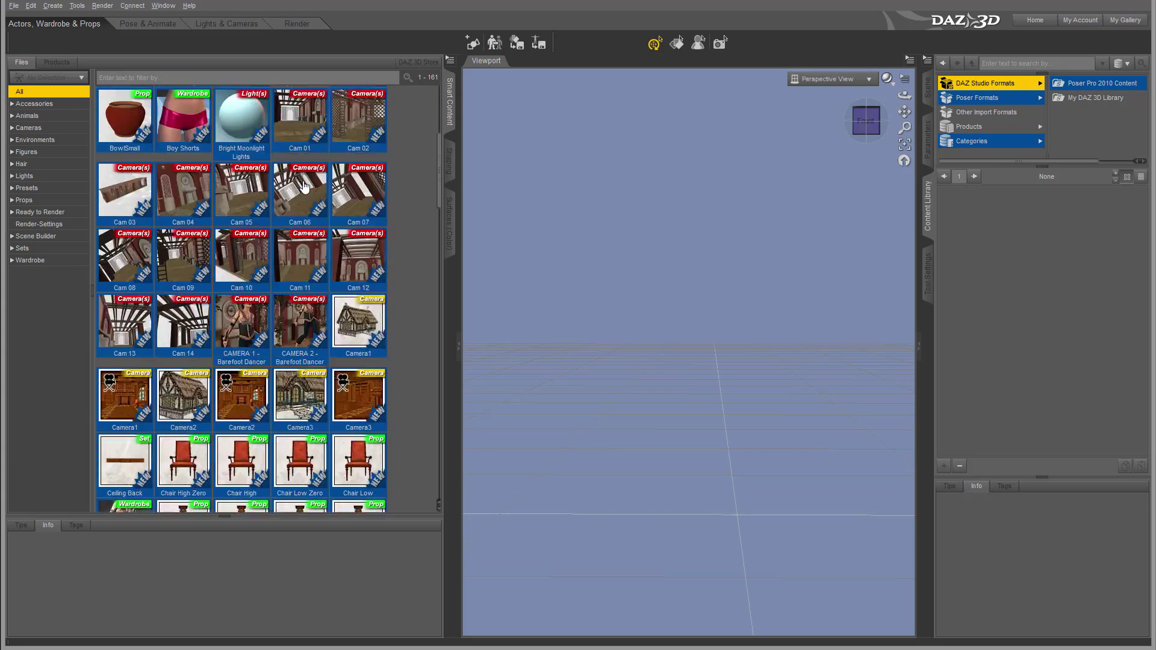
pyautogui.scroll(10, 304, 187)
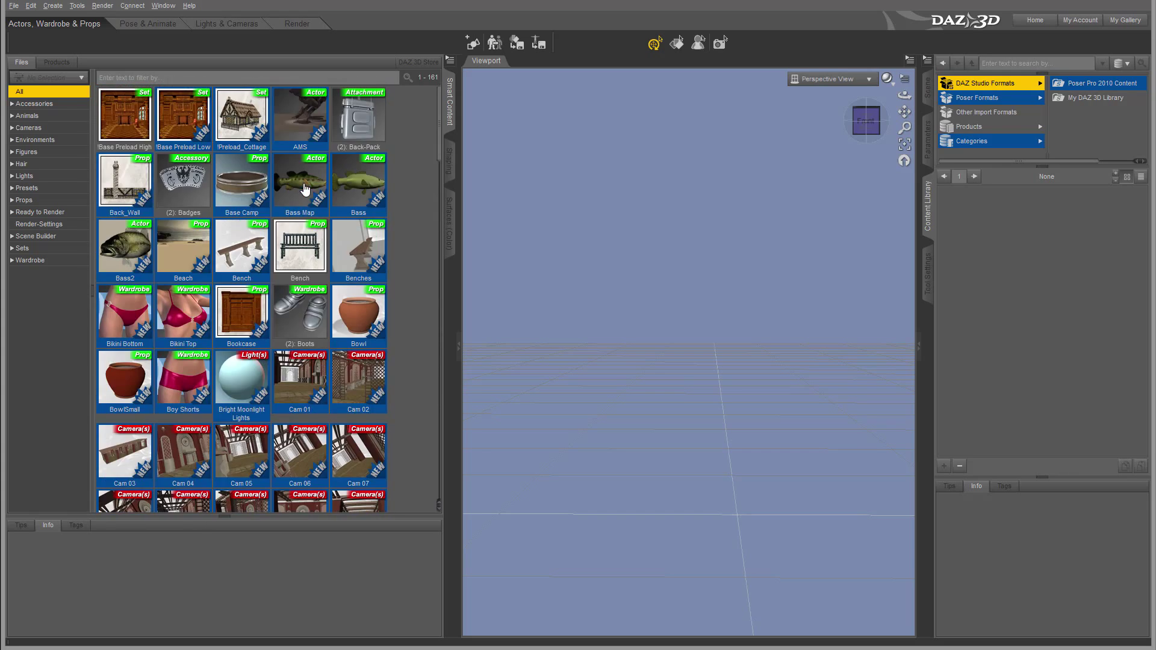
pyautogui.click(301, 184)
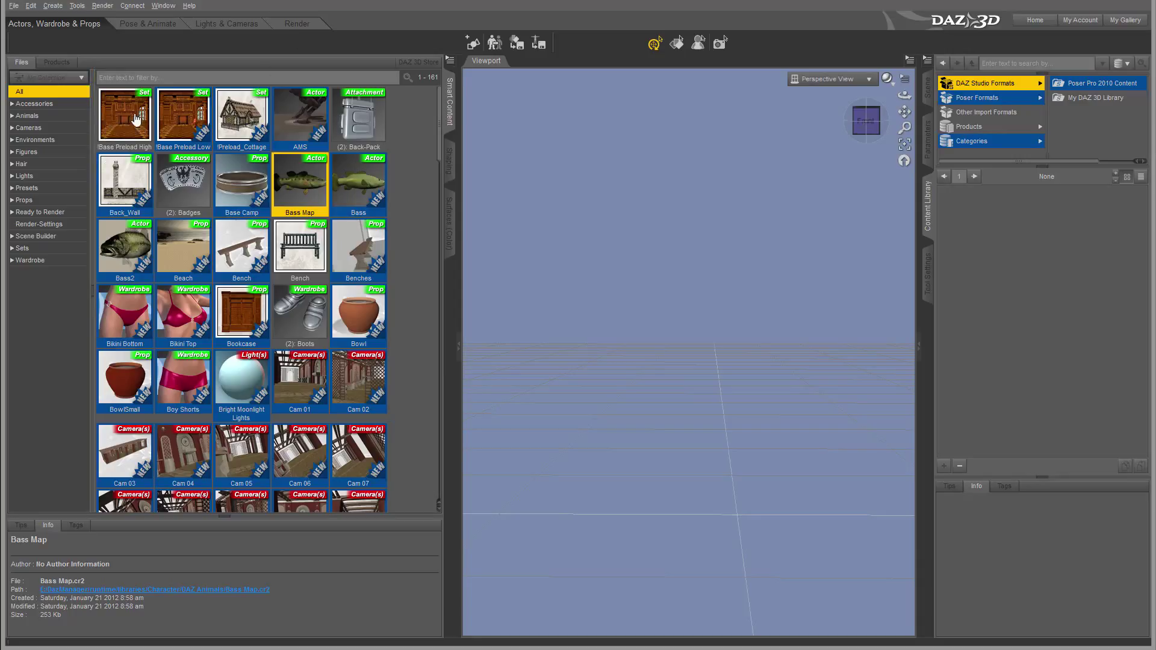
# Step: Expand Figures > People > Male, filter to People, try adding Surfer Guy, then show All
pyautogui.click(12, 153)
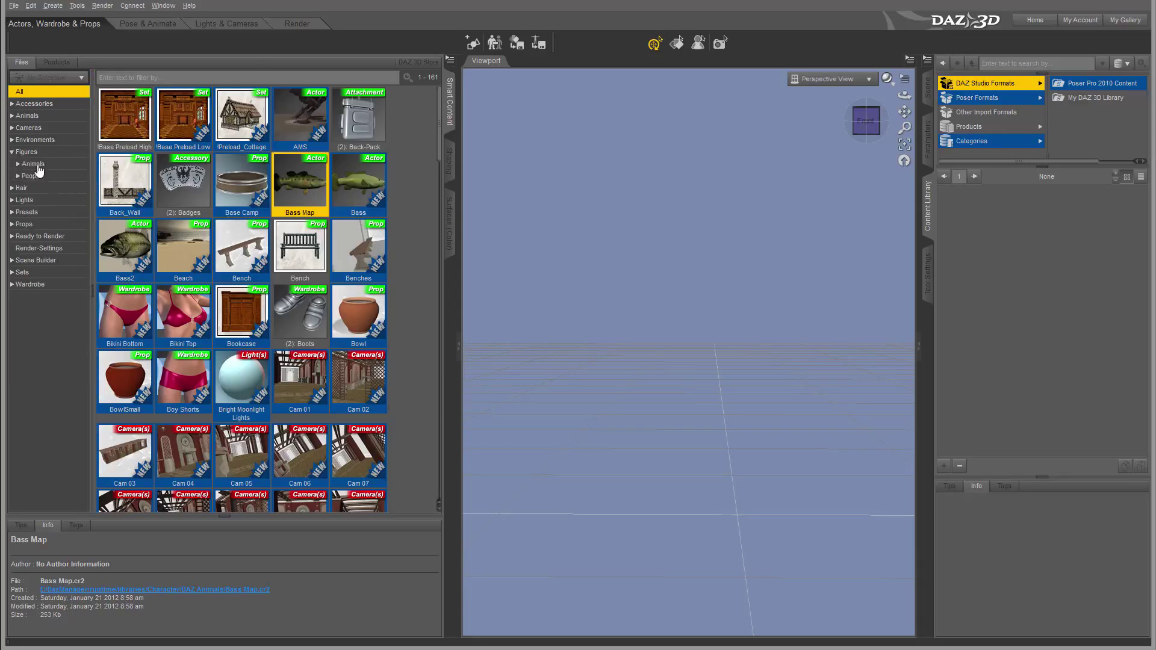
pyautogui.click(16, 176)
pyautogui.click(23, 200)
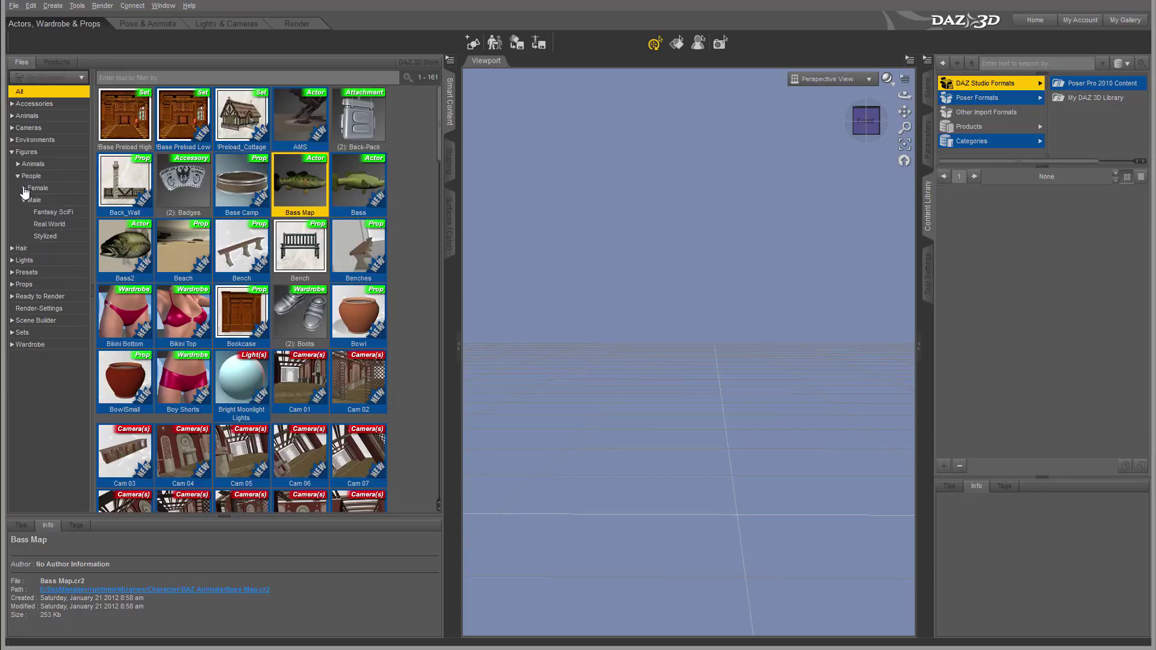
pyautogui.click(30, 176)
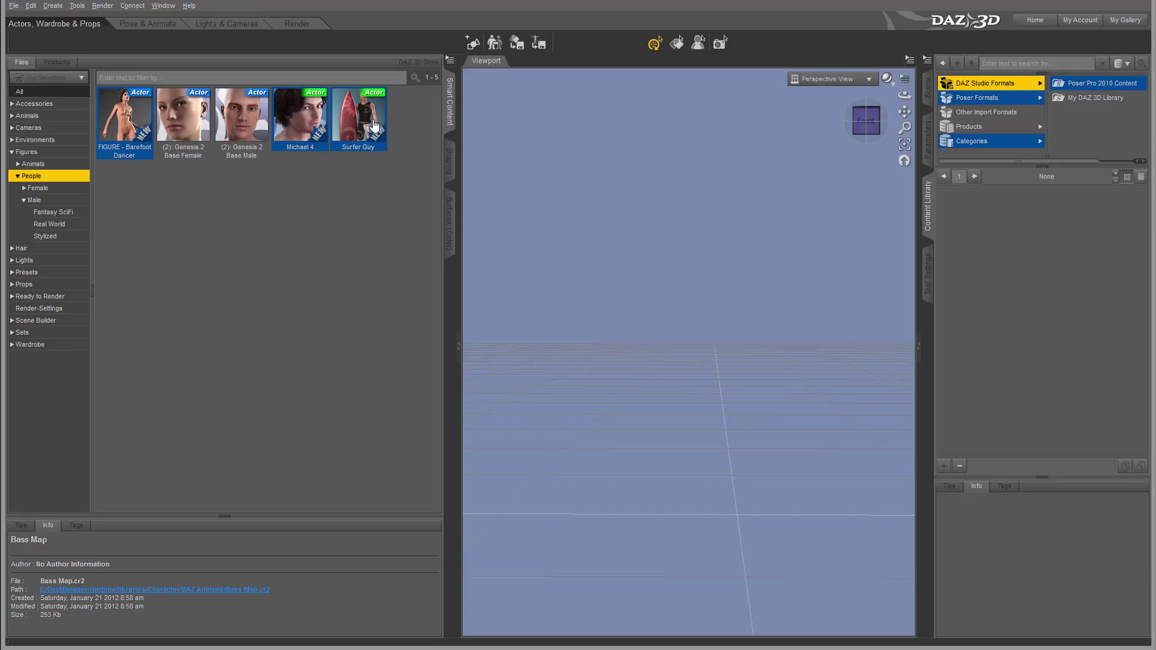
pyautogui.moveTo(374, 95); pyautogui.dragTo(670, 236)
pyautogui.click(21, 92)
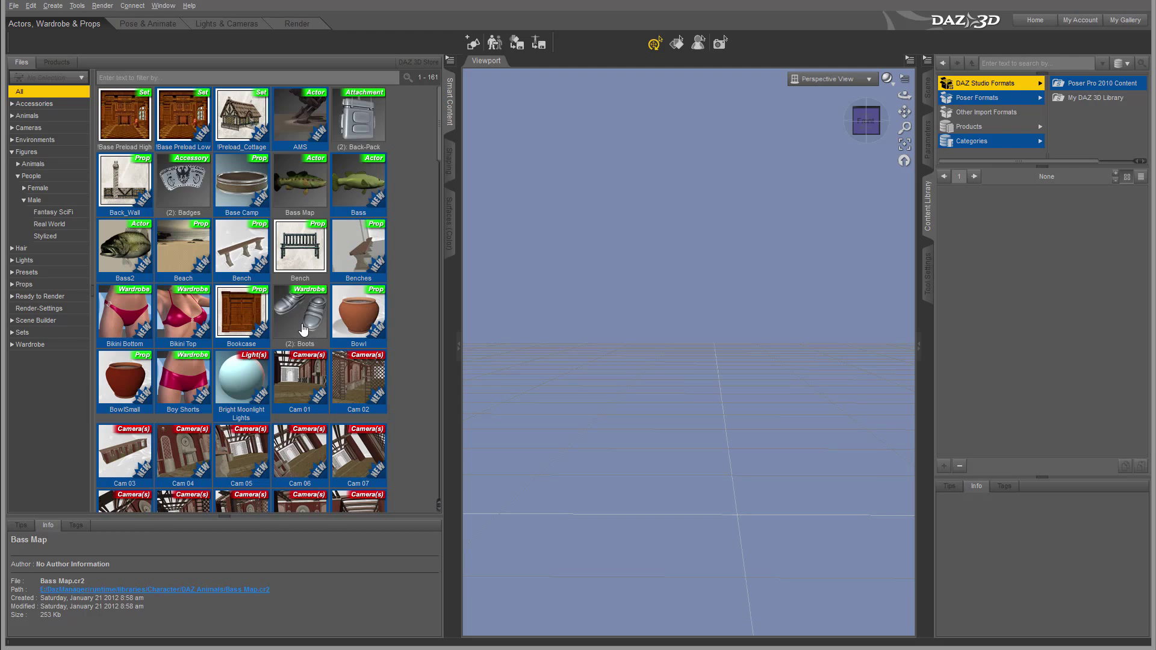
# Step: Browse the library, read the content-library tips, and show Bass2's file details (Bass2.cr2, 435 Kb)
pyautogui.scroll(-3, 303, 330)
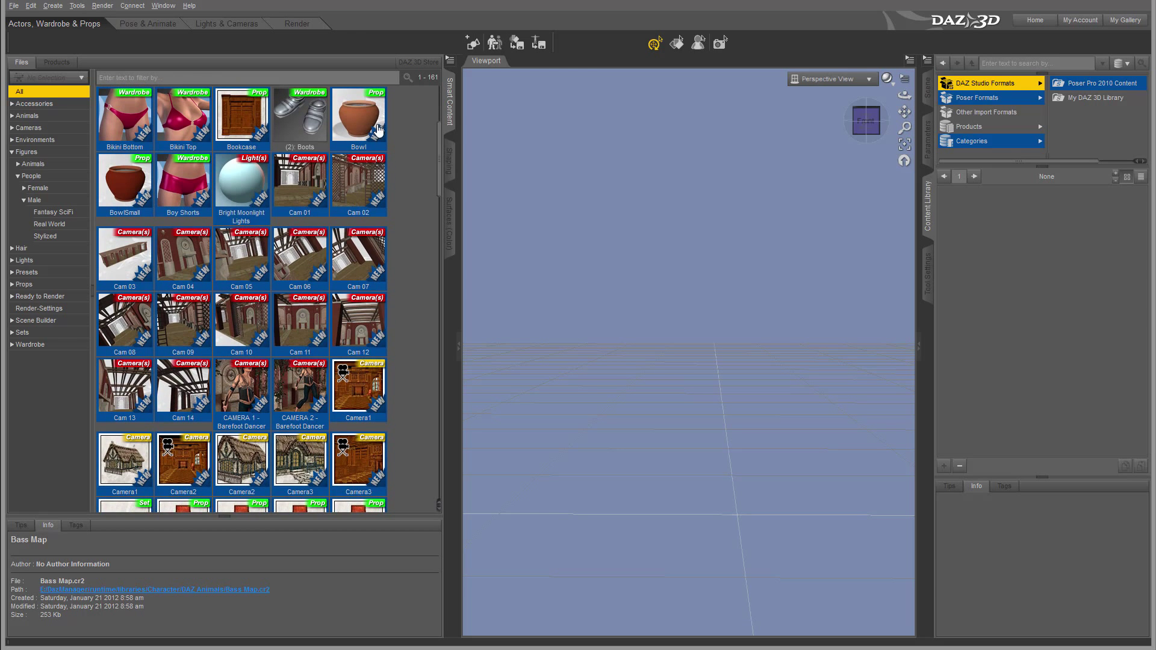
pyautogui.scroll(-6, 355, 199)
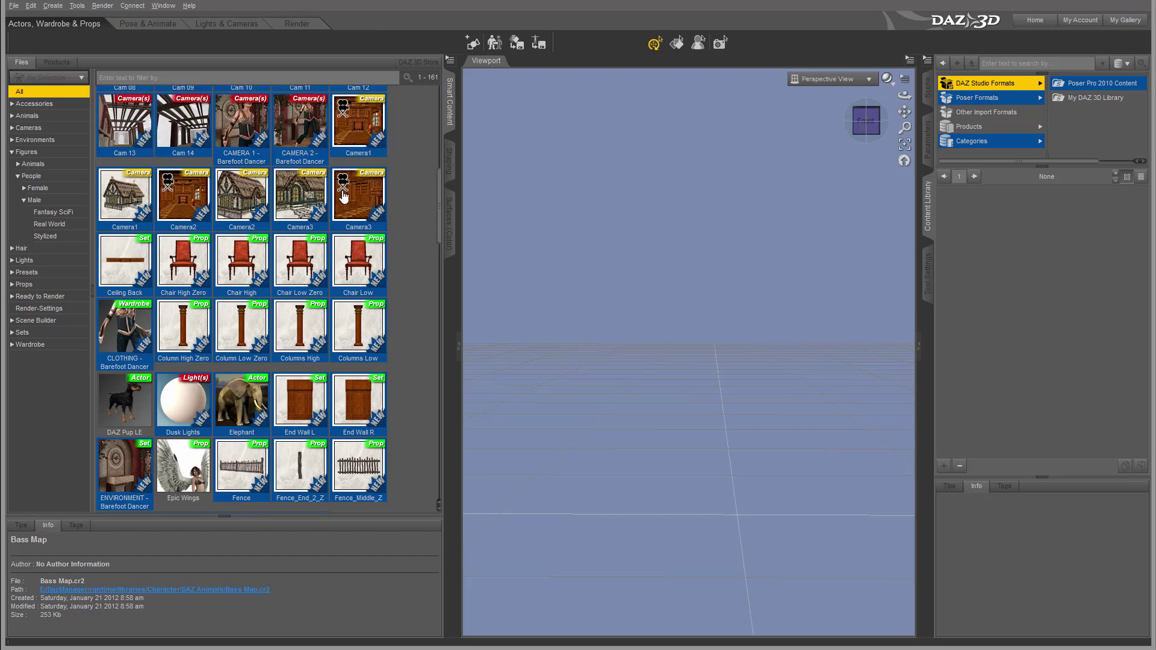
pyautogui.scroll(9, 227, 301)
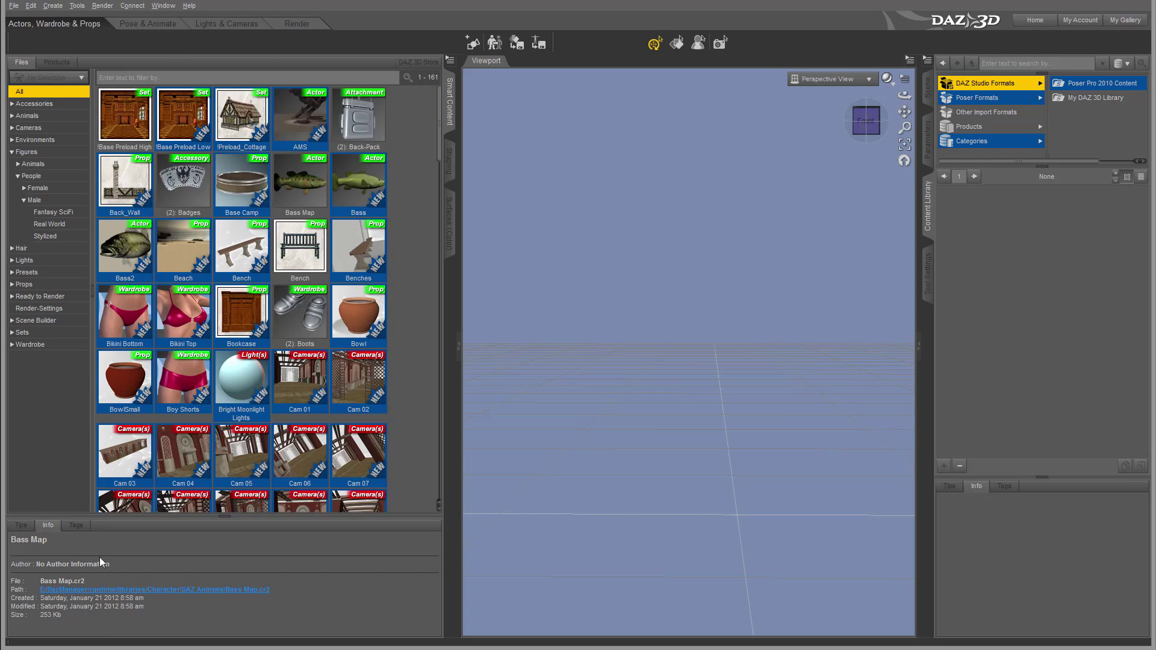
pyautogui.click(21, 526)
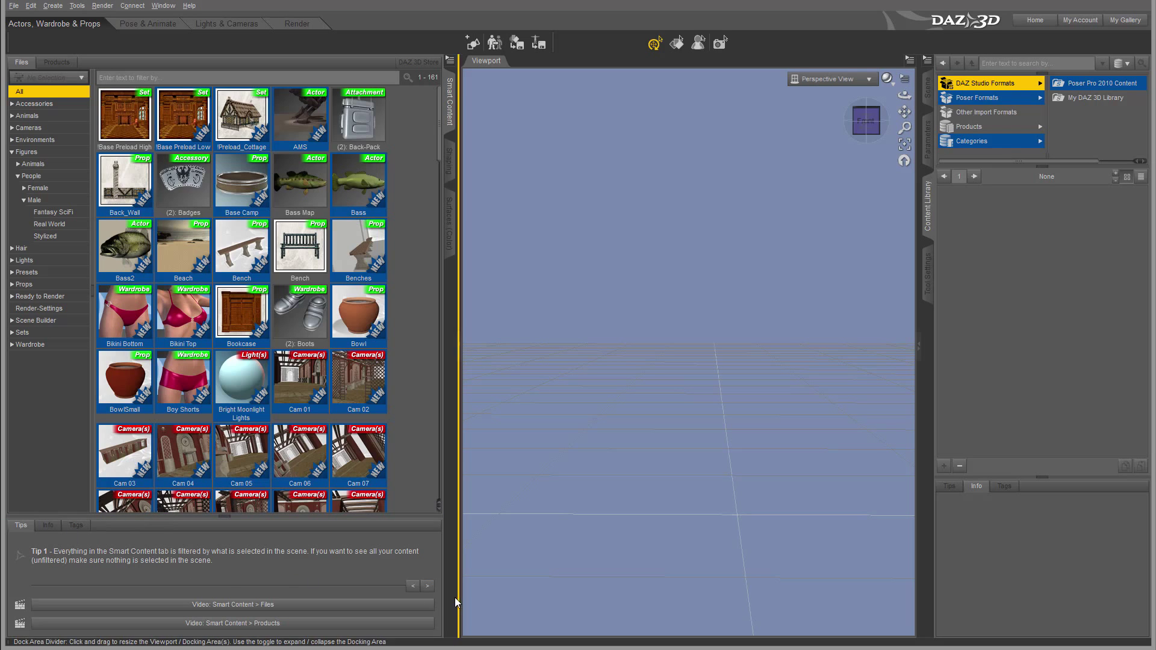
pyautogui.click(426, 586)
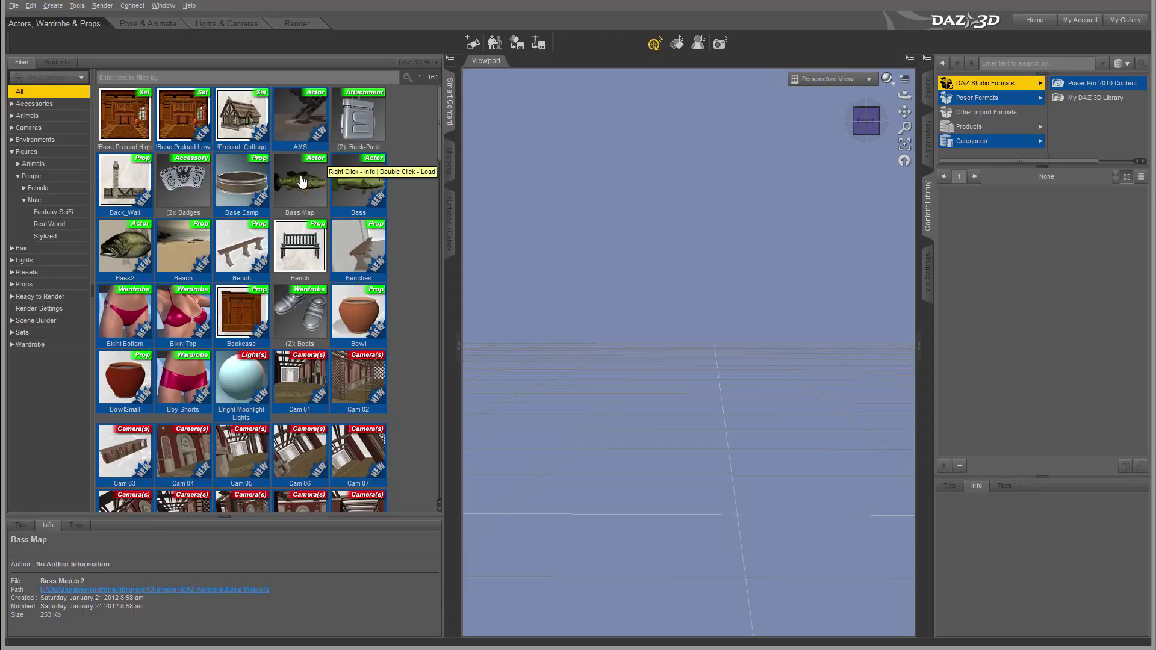
pyautogui.click(124, 242)
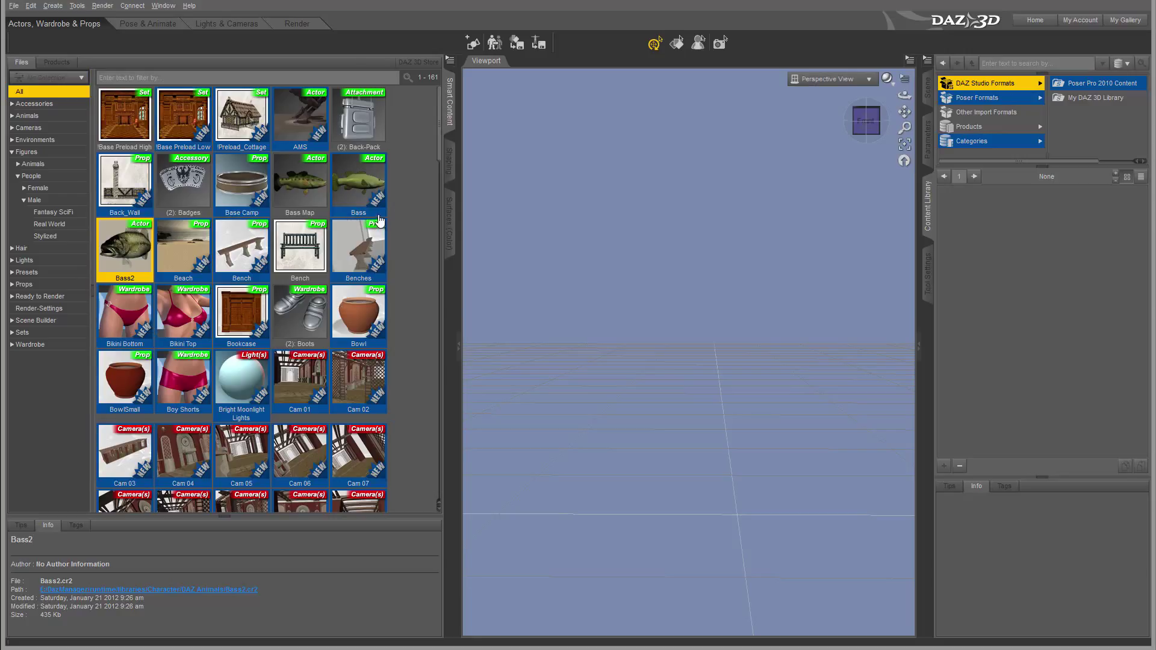
# Step: Browse files that work with Bass2 and load the Bass2 fish into the scene
pyautogui.rightClick(122, 239)
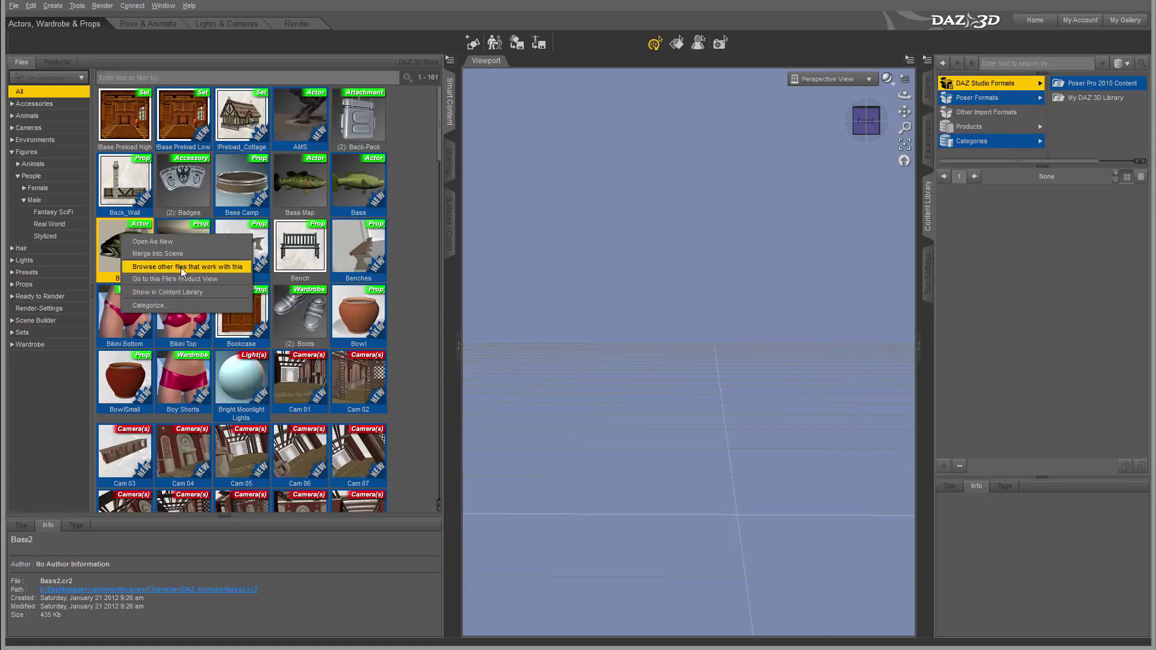
pyautogui.click(233, 272)
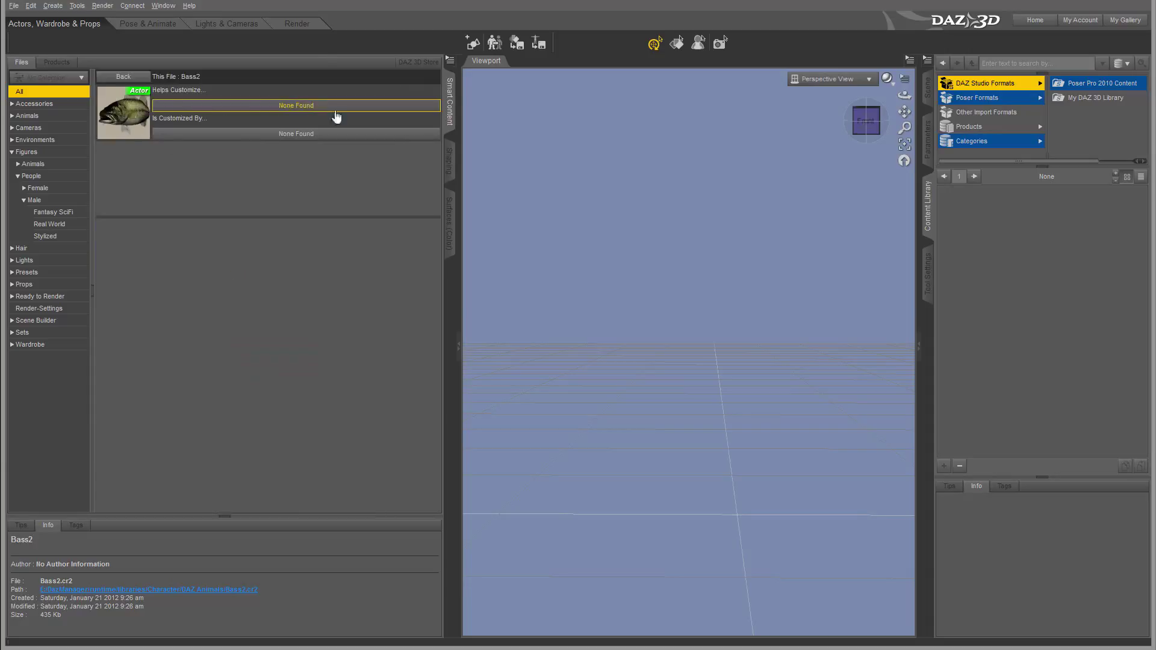
pyautogui.doubleClick(131, 126)
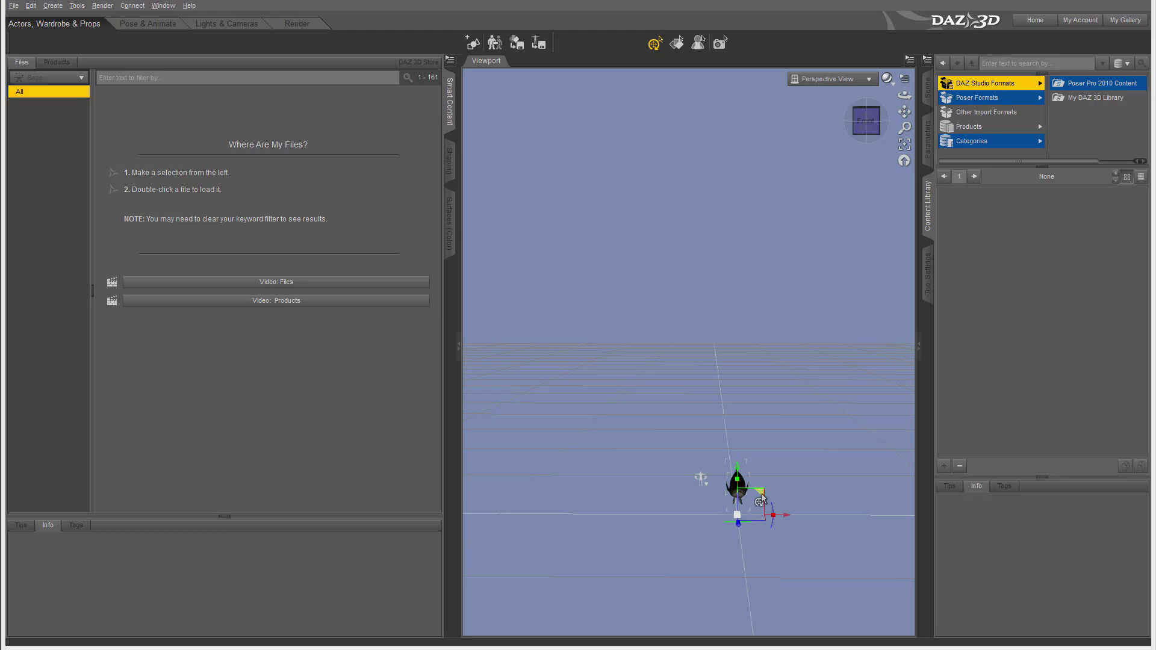
# Step: Select the small object in the scene and delete it
pyautogui.click(661, 400)
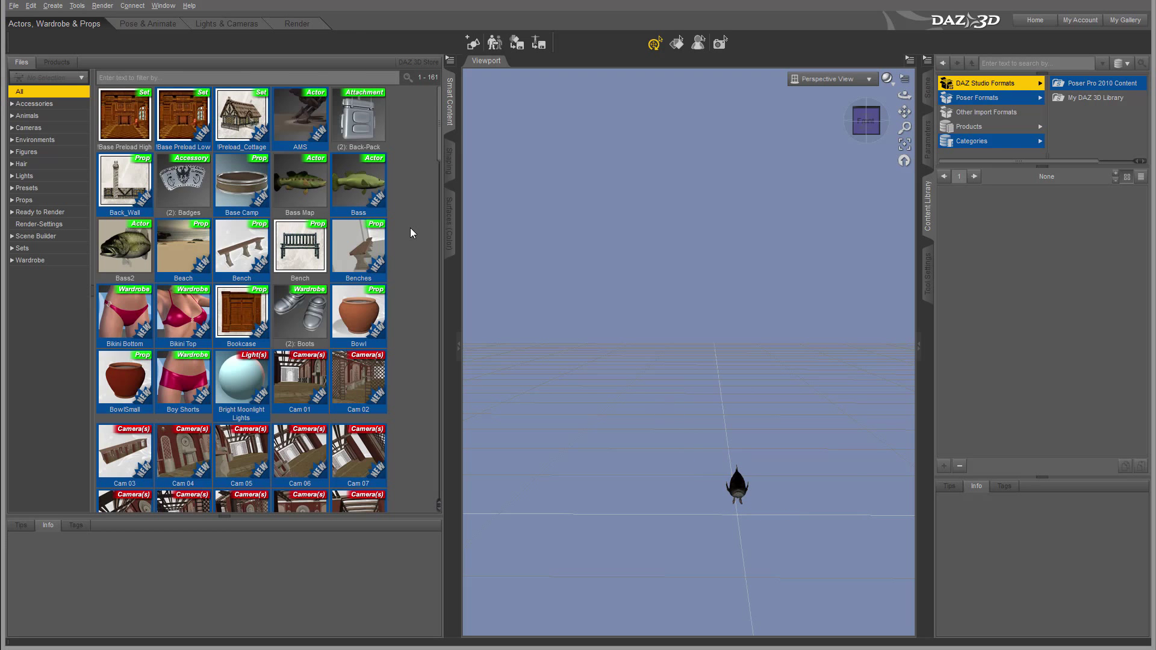
pyautogui.click(12, 152)
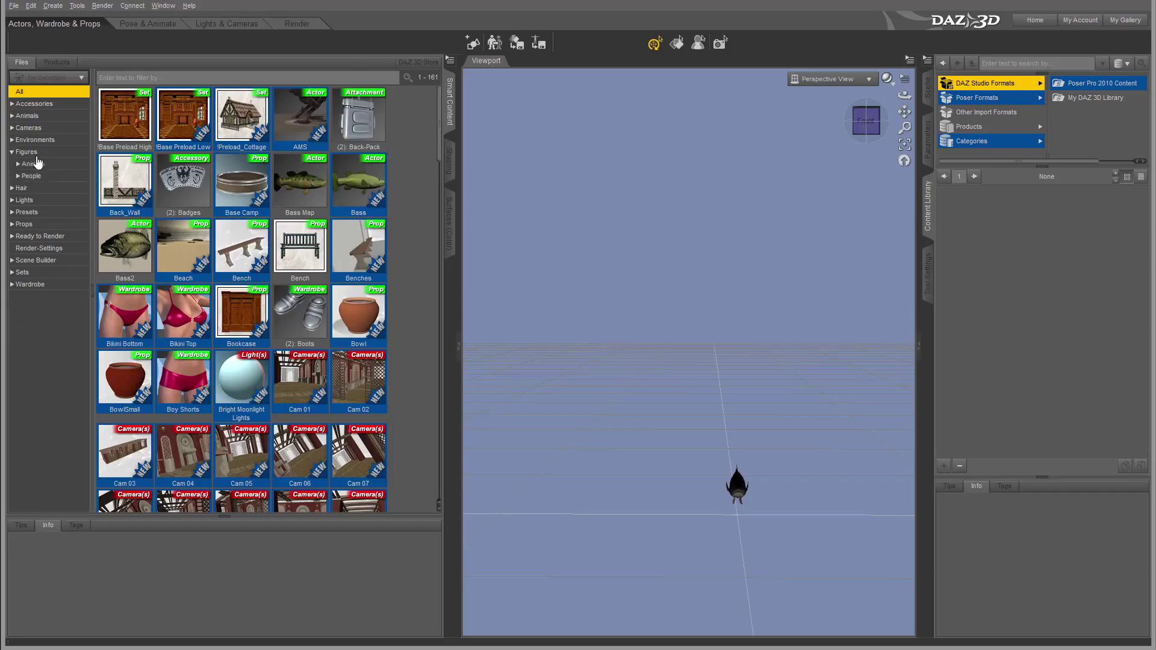
pyautogui.click(735, 491)
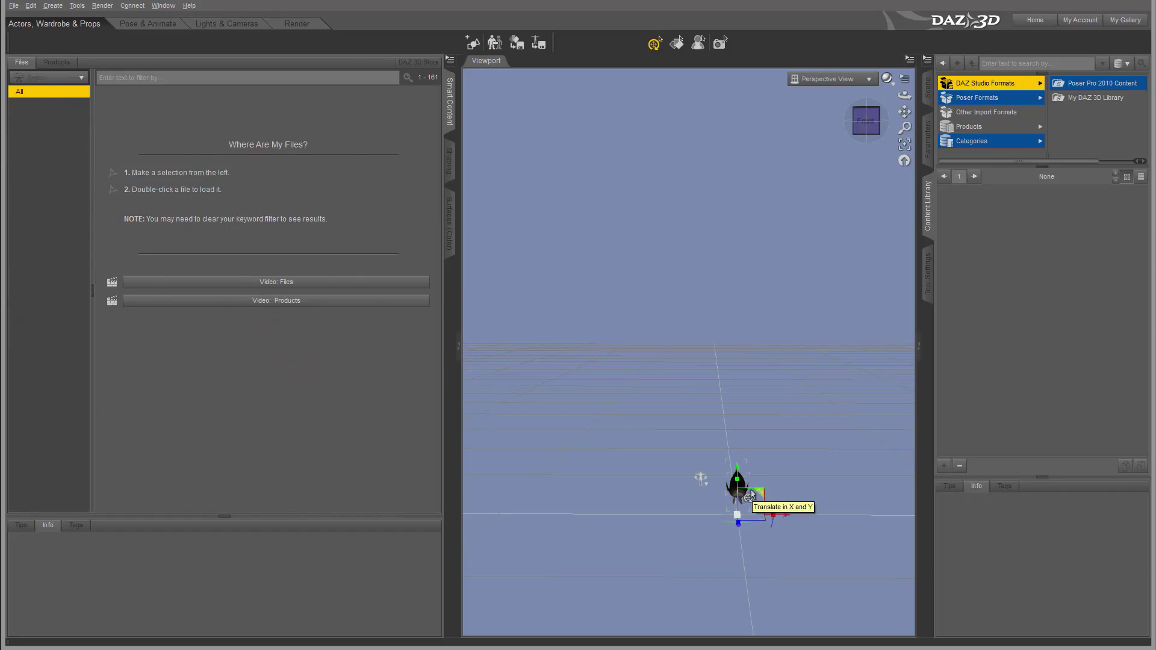
pyautogui.press('Delete')
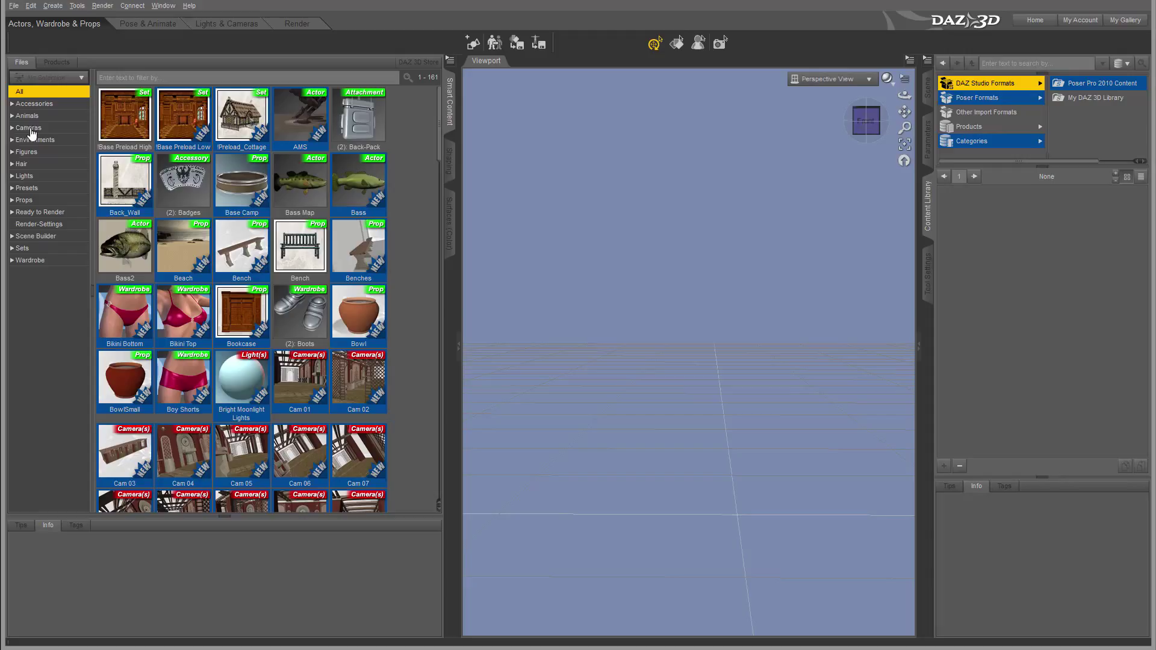
# Step: Filter the library to Figures > People > Male, listing Genesis 2 Base Male
pyautogui.click(11, 152)
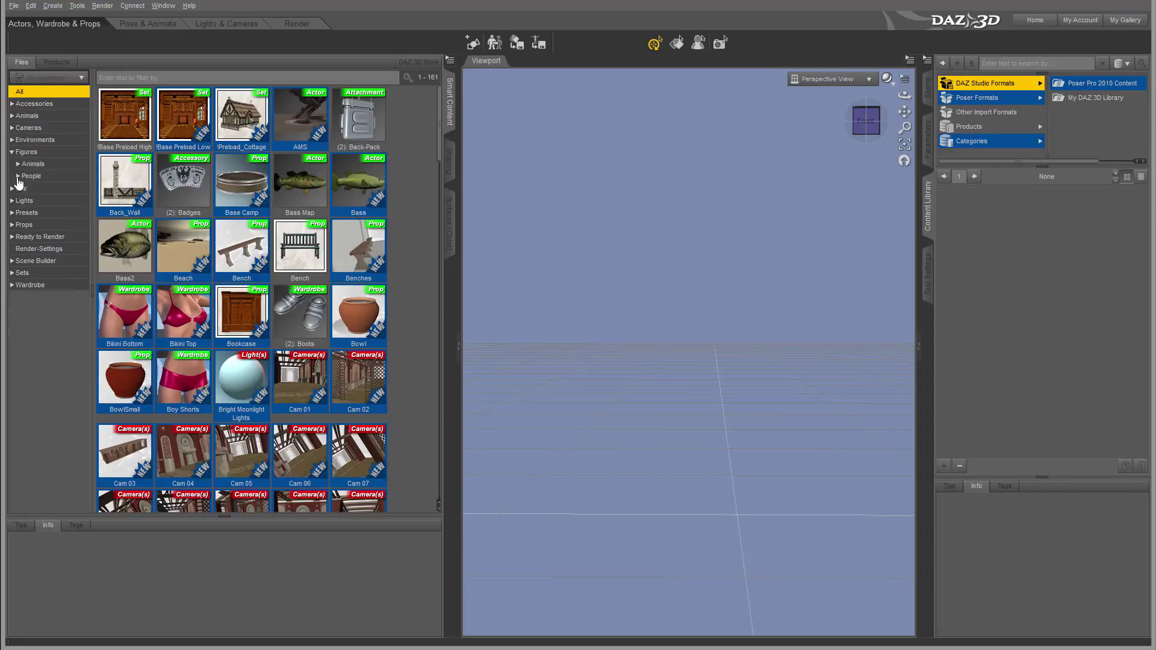
pyautogui.click(18, 176)
pyautogui.click(25, 201)
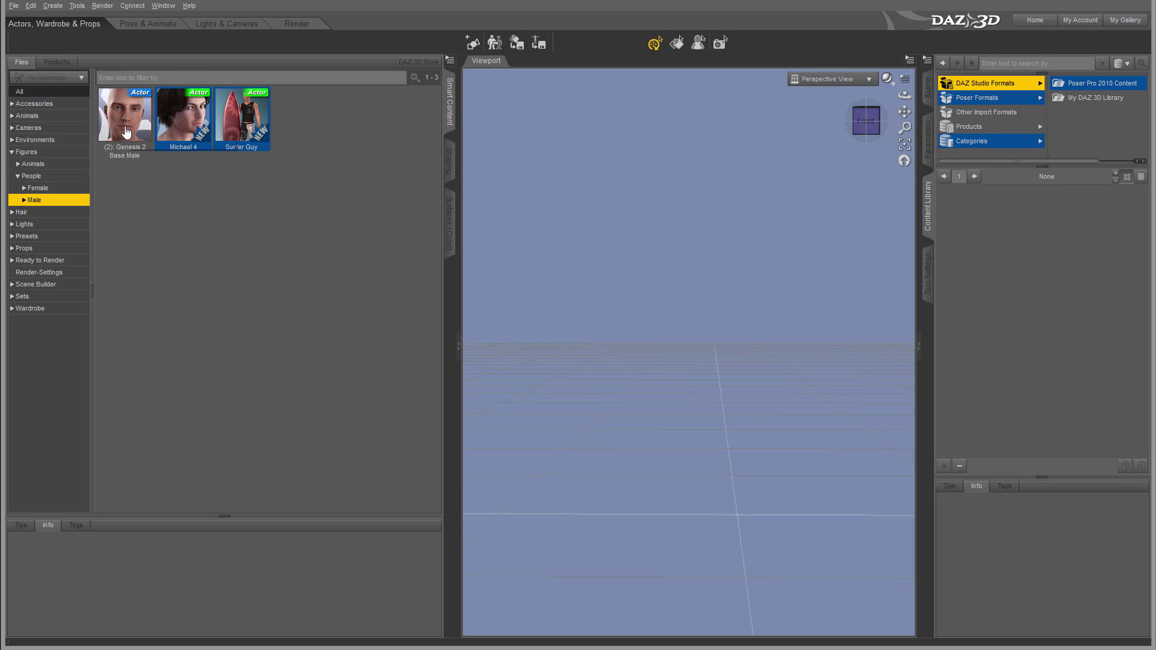
# Step: Load Genesis 2 Base Male, select it, and scroll through its compatible content
pyautogui.click(119, 125)
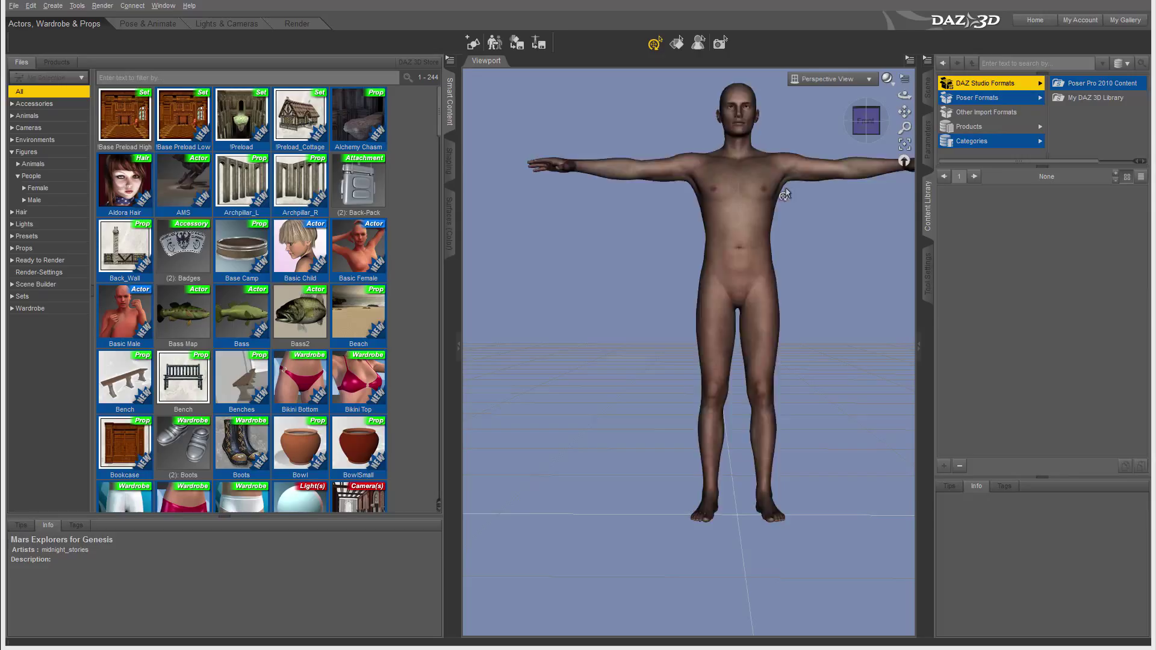
pyautogui.click(735, 249)
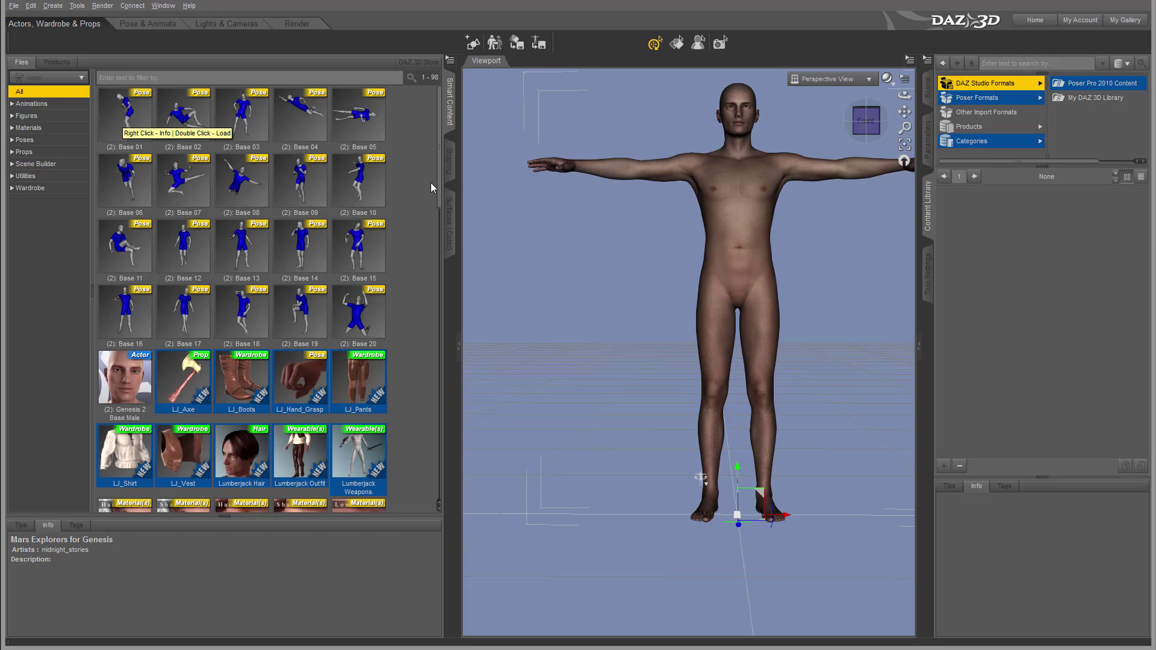
pyautogui.moveTo(439, 175); pyautogui.dragTo(439, 217)
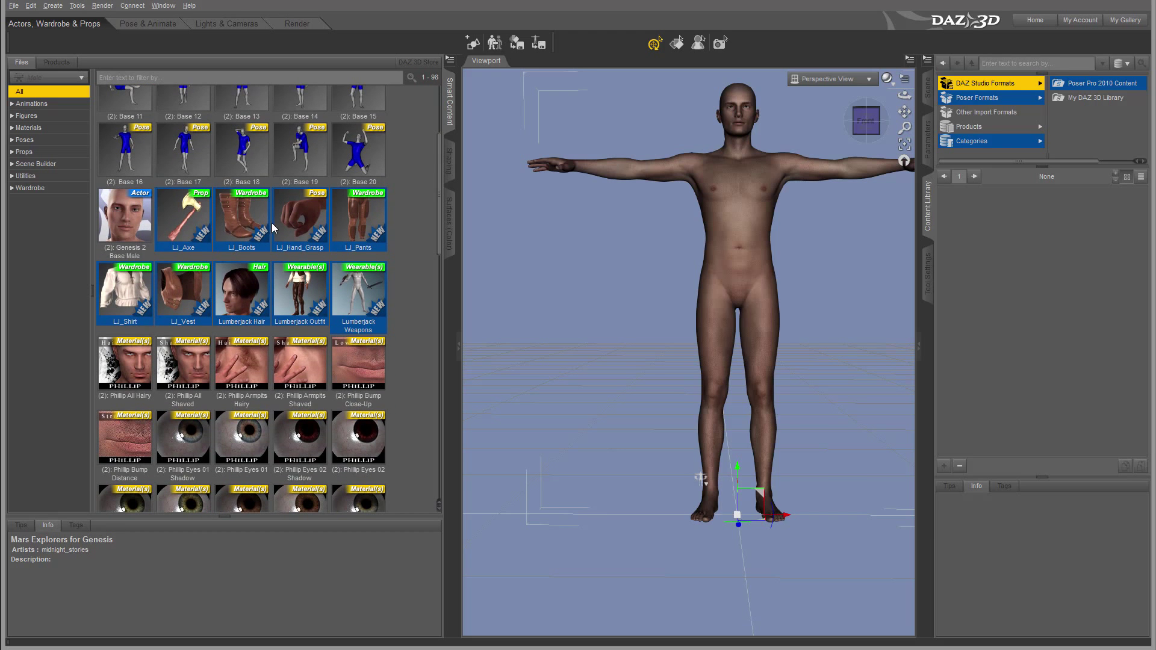
pyautogui.scroll(-10, 428, 288)
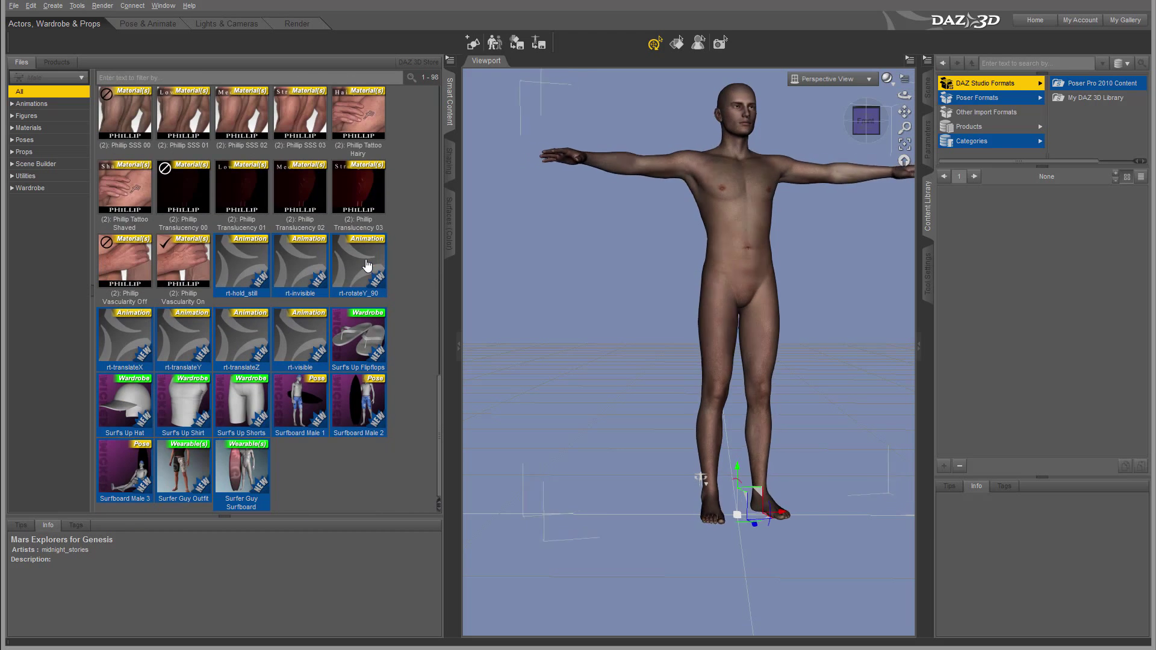
pyautogui.scroll(12, 399, 233)
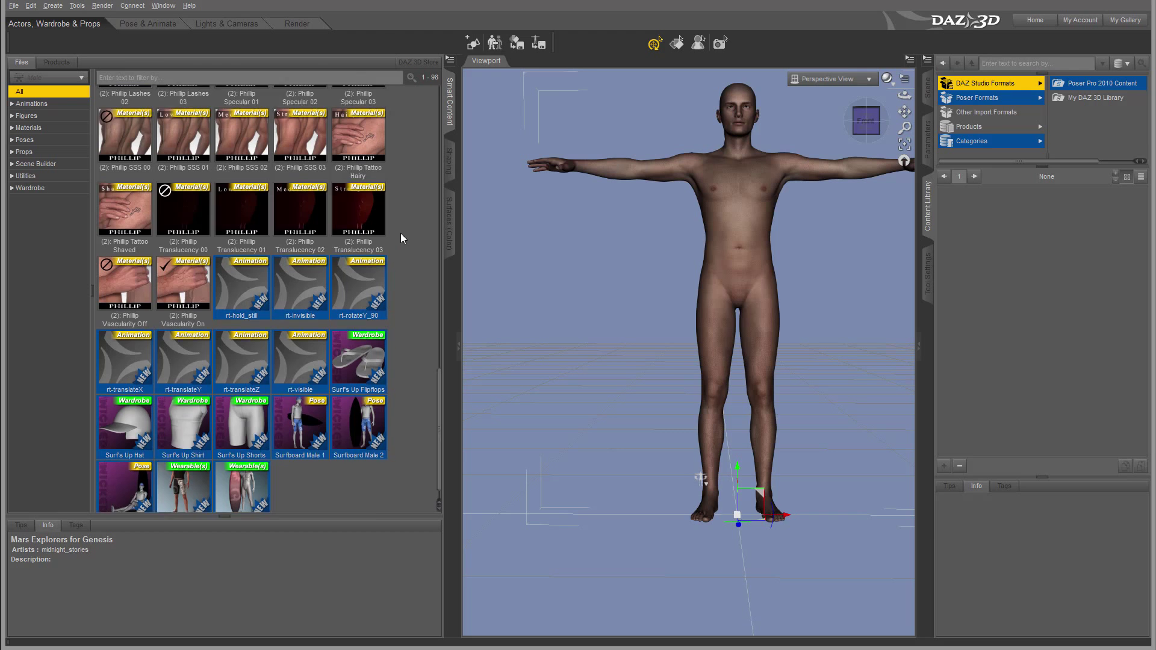
pyautogui.scroll(2, 400, 233)
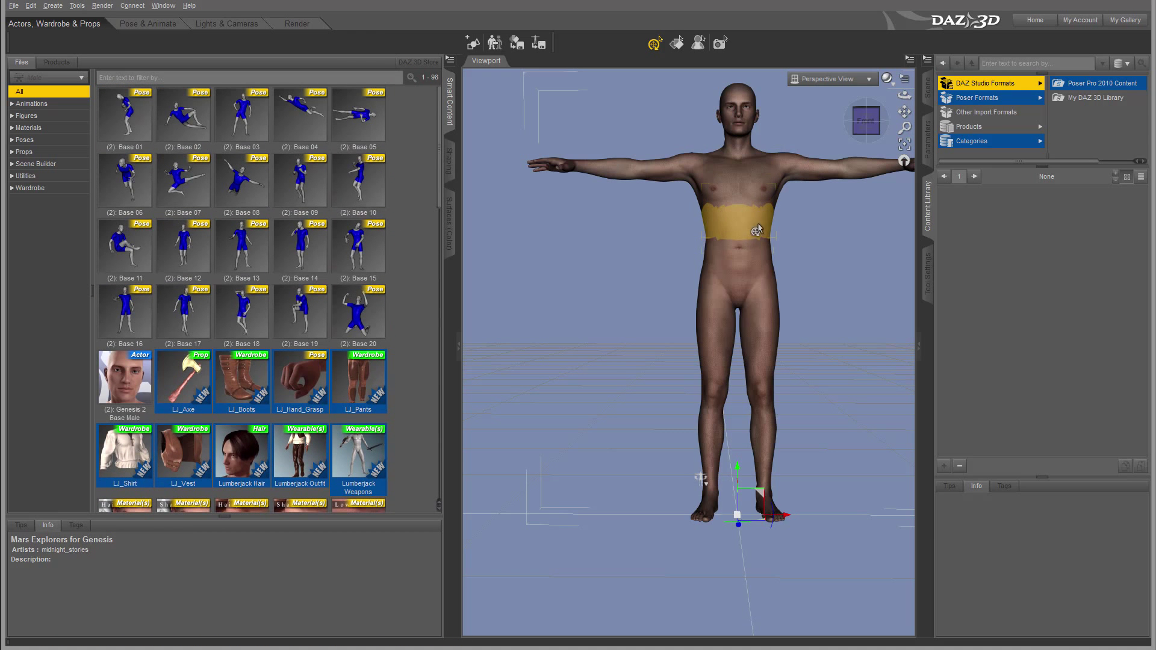
pyautogui.click(726, 230)
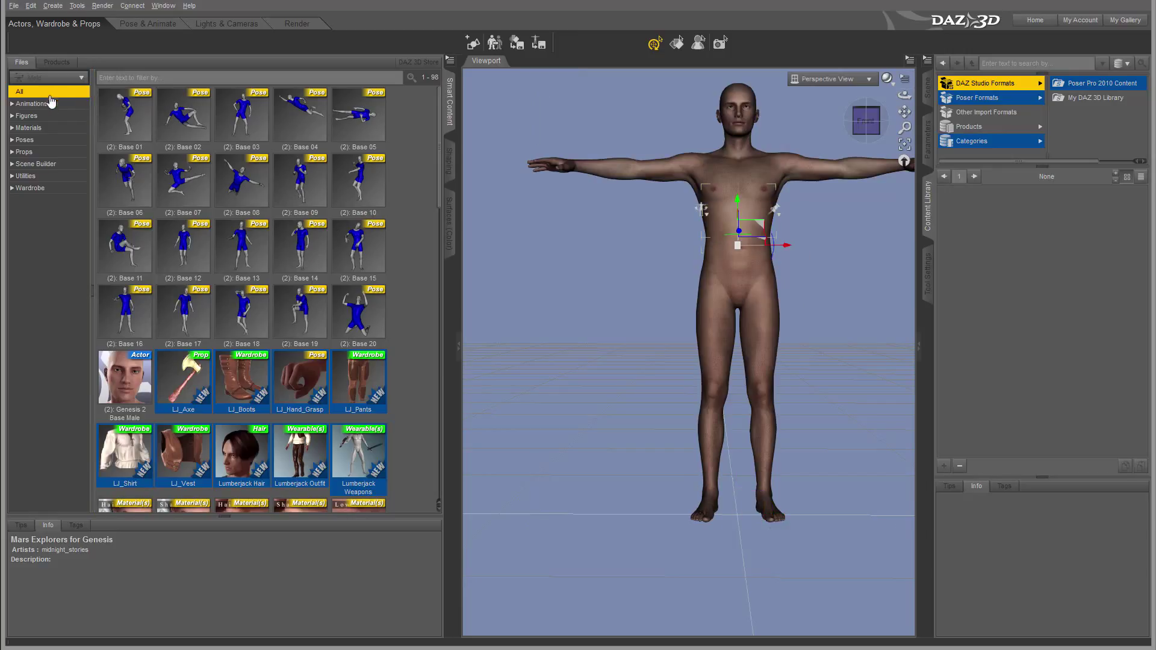
pyautogui.click(30, 116)
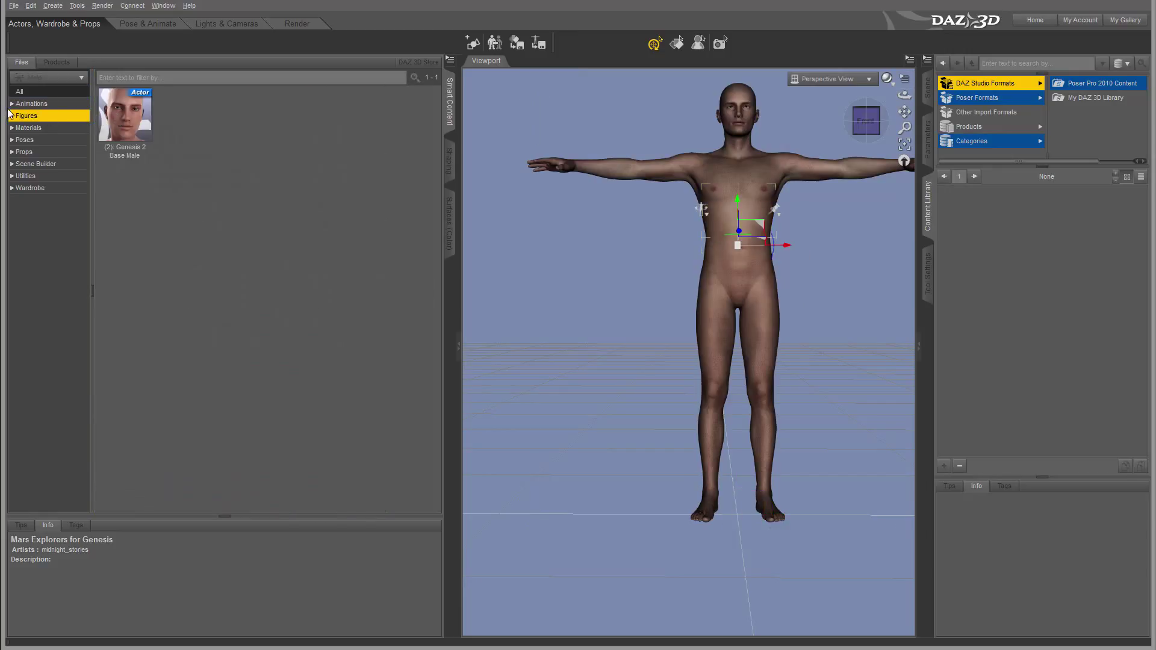
pyautogui.click(27, 128)
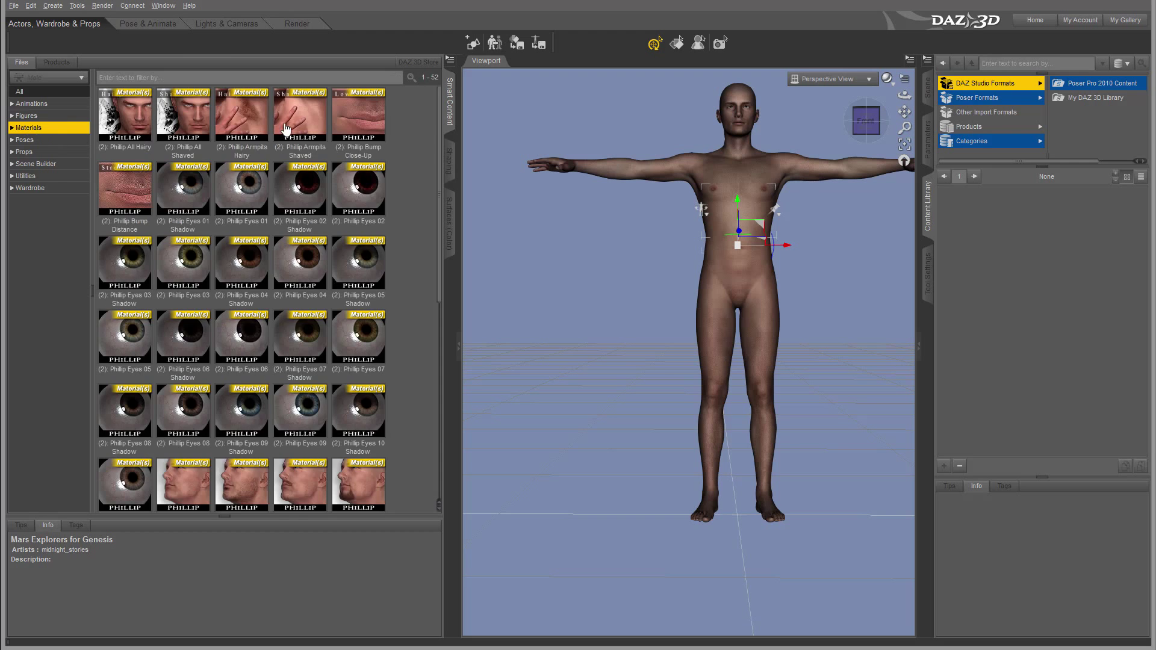
pyautogui.click(53, 143)
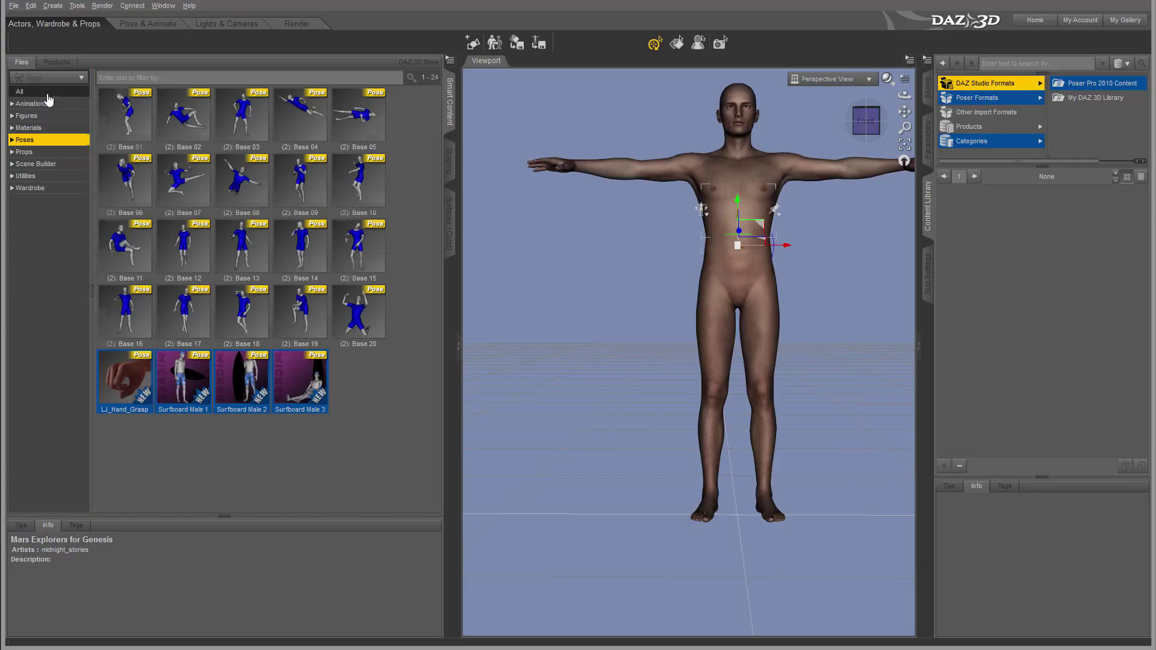
pyautogui.click(27, 94)
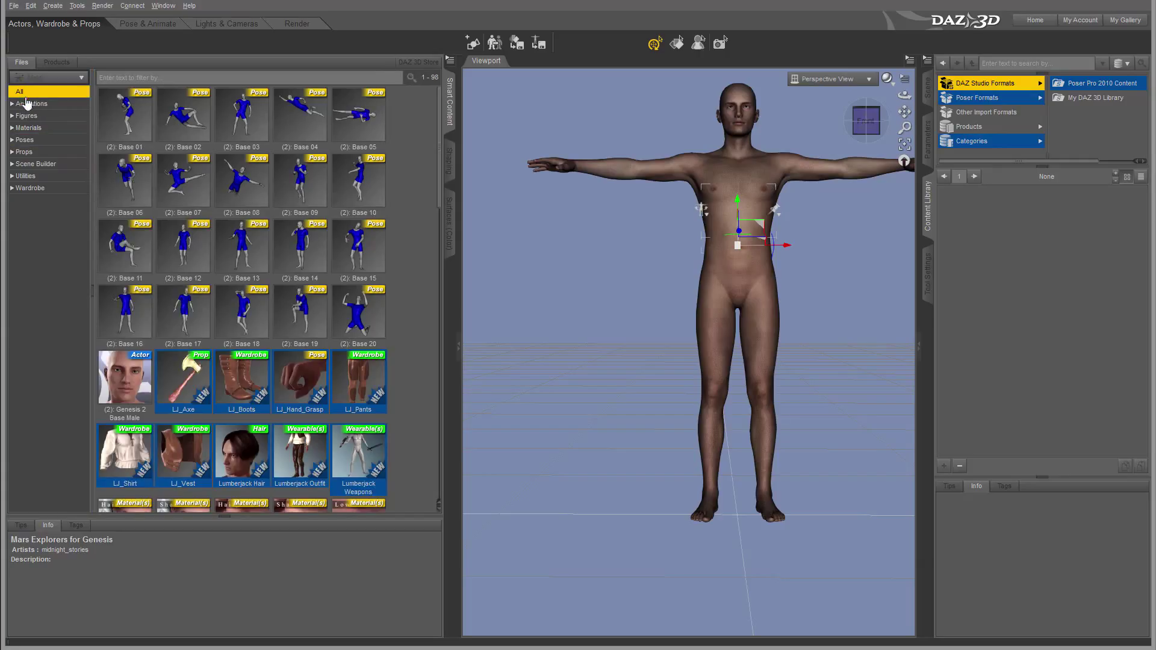
pyautogui.click(32, 189)
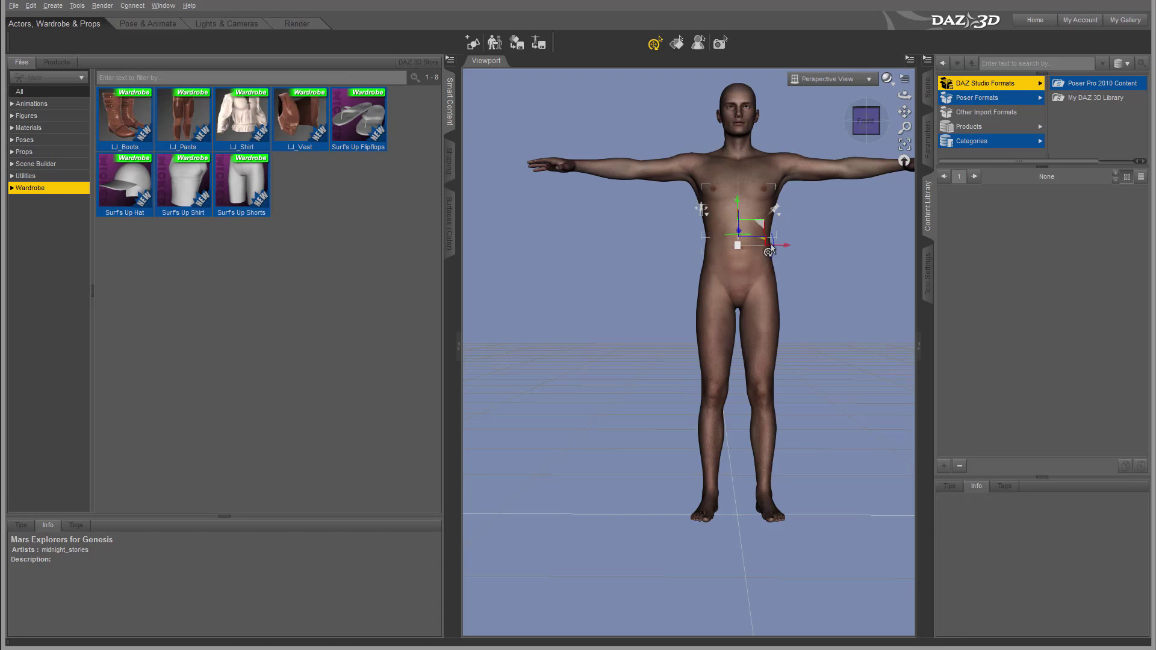
pyautogui.click(34, 92)
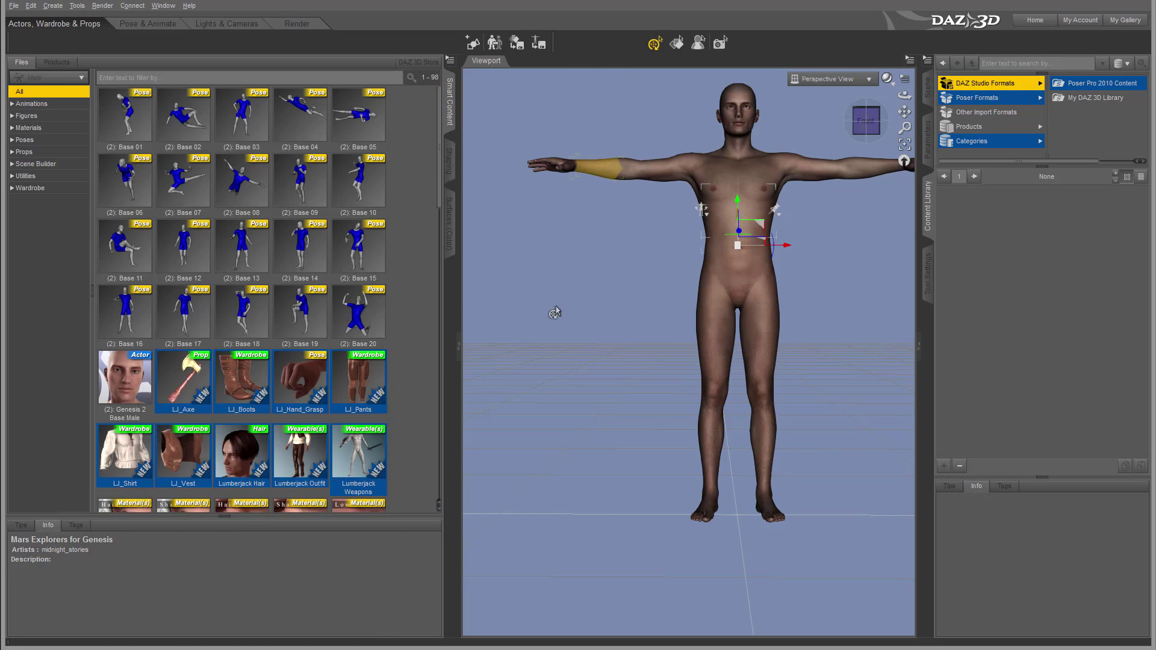
# Step: Deselect the figure to see all 244 items, then show and right-click the Orange item
pyautogui.click(593, 325)
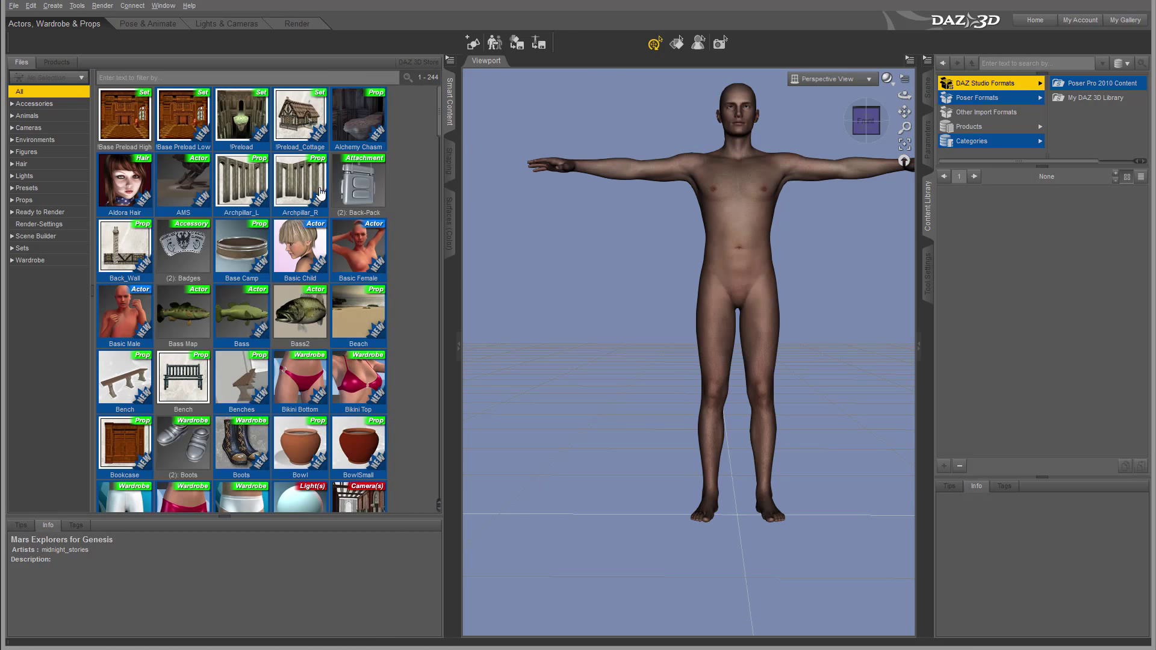
pyautogui.moveTo(438, 113); pyautogui.dragTo(443, 364)
pyautogui.click(182, 348)
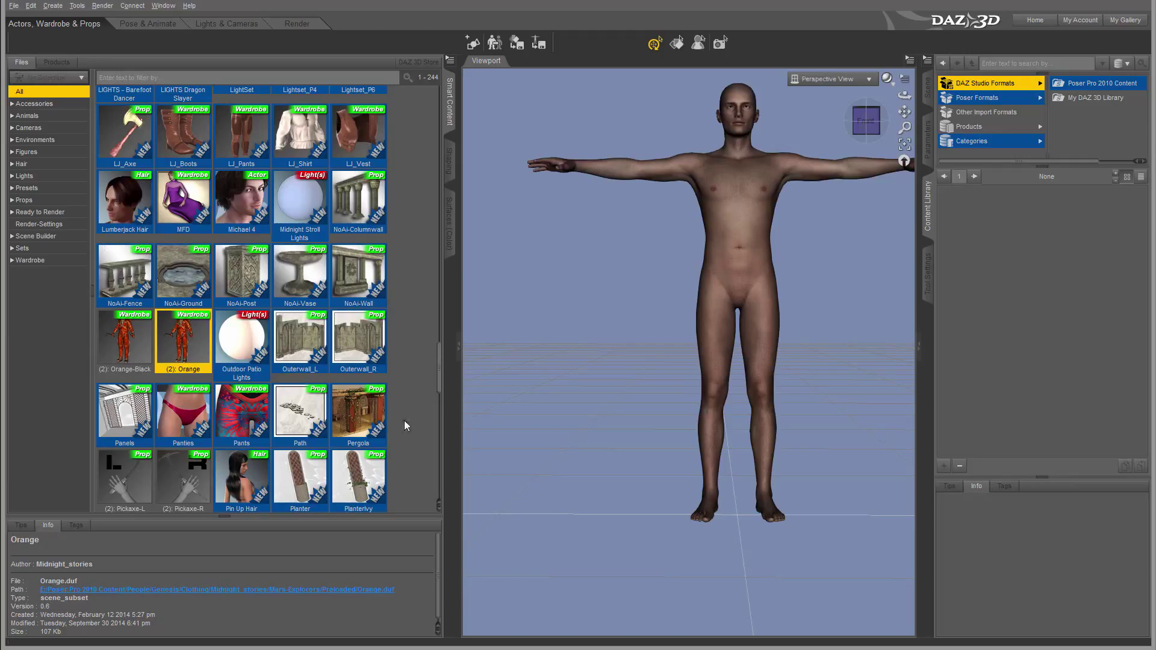
pyautogui.rightClick(185, 346)
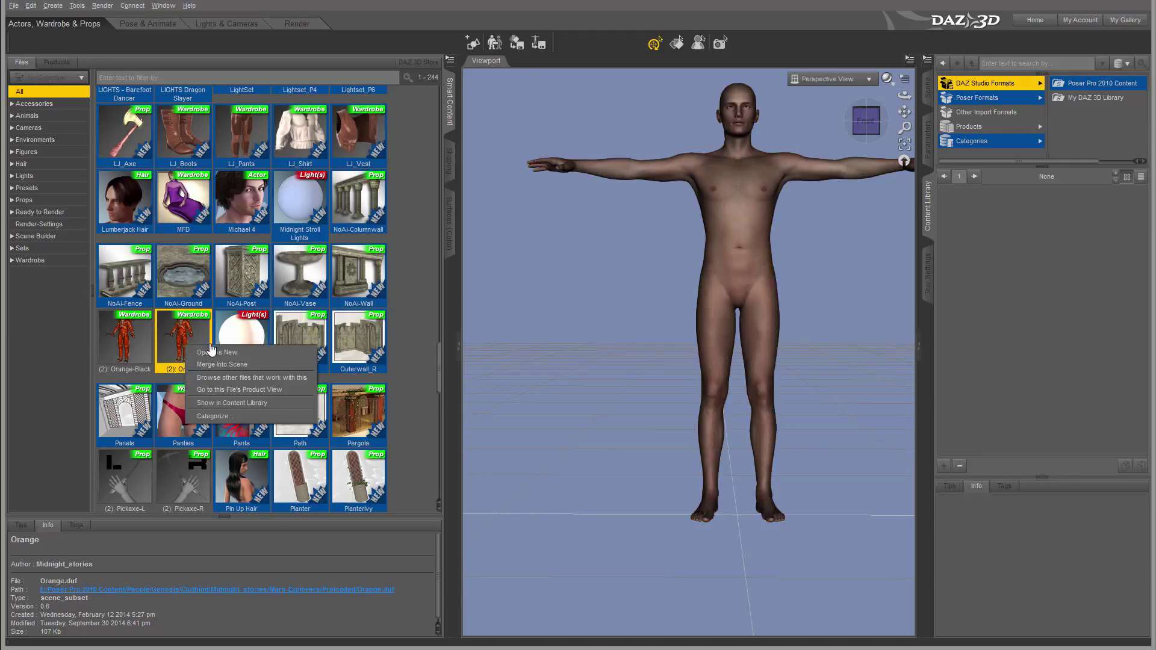
# Step: Open the Mars Explorers product the Orange item belongs to and scroll its contents
pyautogui.click(247, 390)
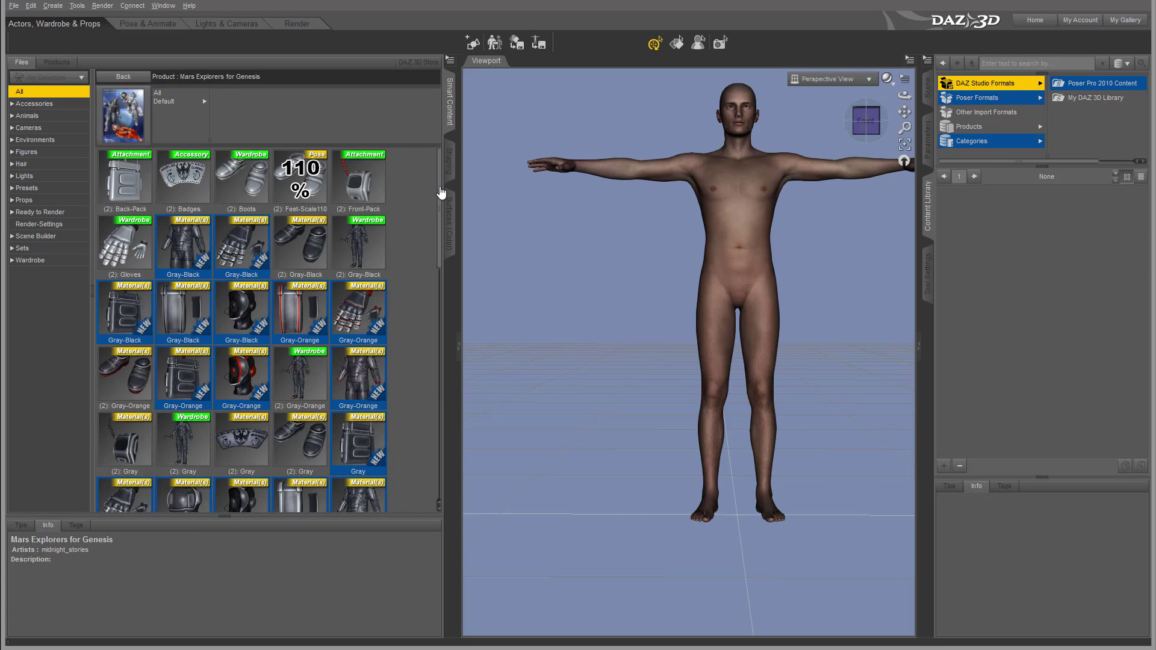
pyautogui.moveTo(440, 187); pyautogui.dragTo(441, 427)
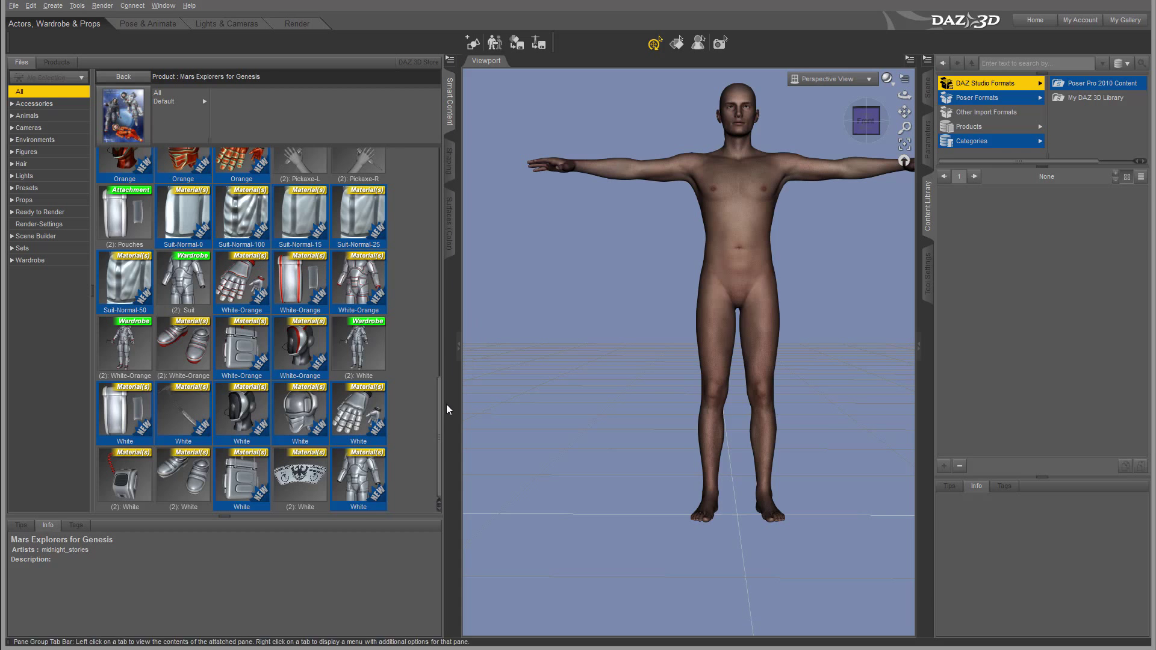
pyautogui.moveTo(441, 444); pyautogui.dragTo(430, 160)
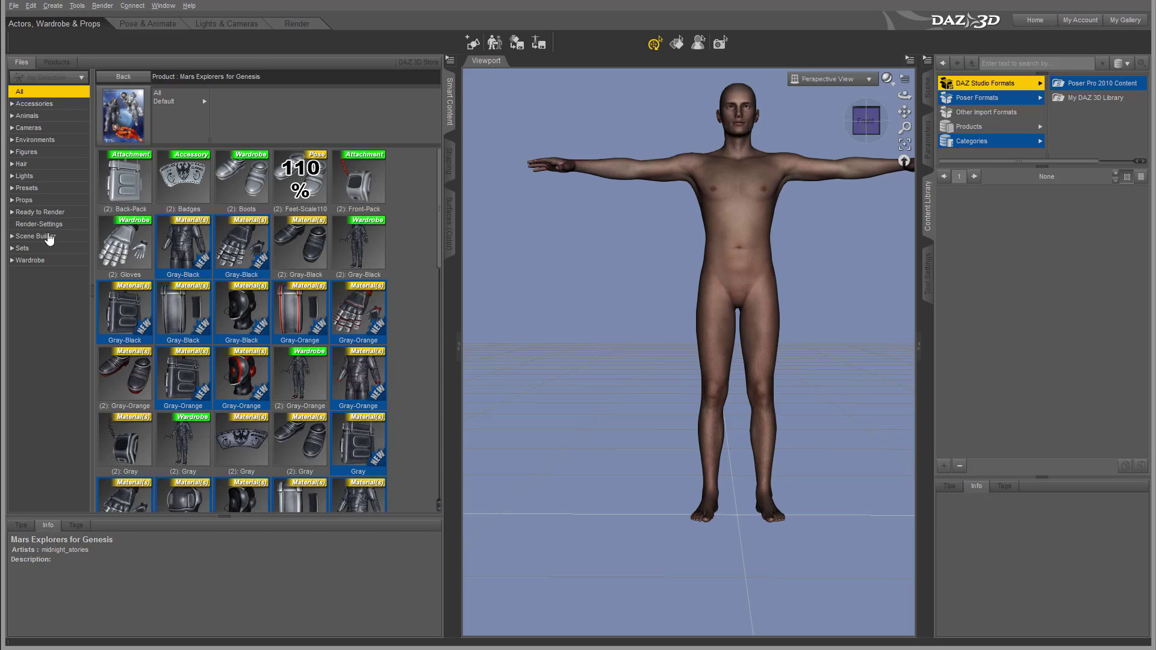
# Step: Return the library from the Sets category to All 244 items and scroll the grid
pyautogui.click(35, 251)
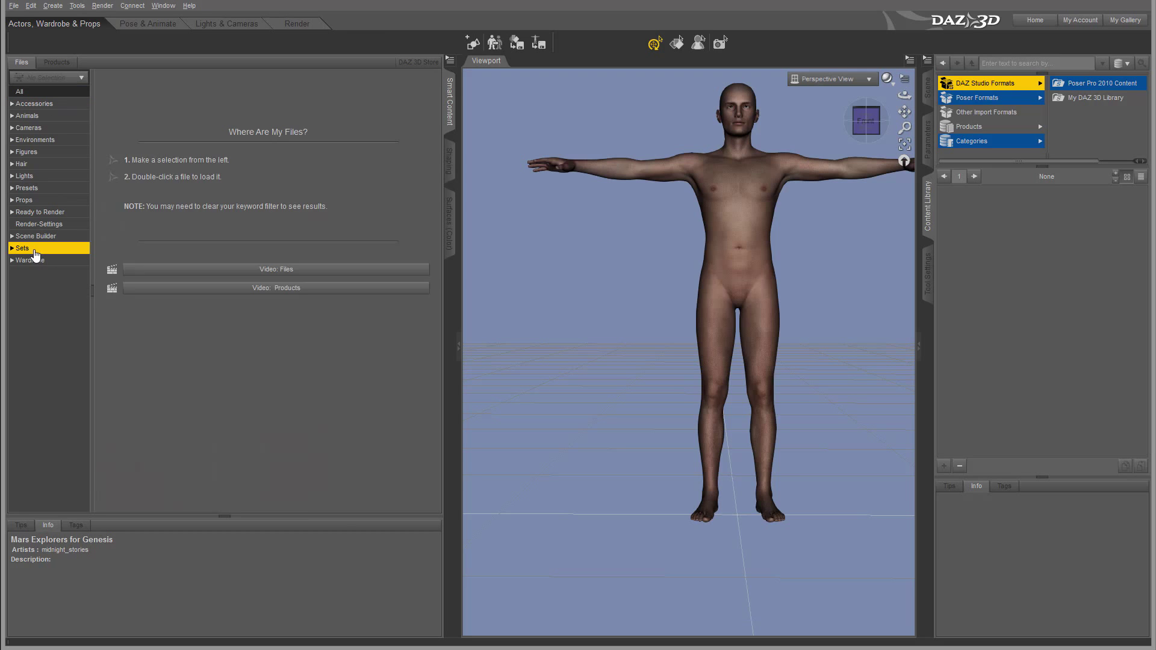
pyautogui.click(32, 93)
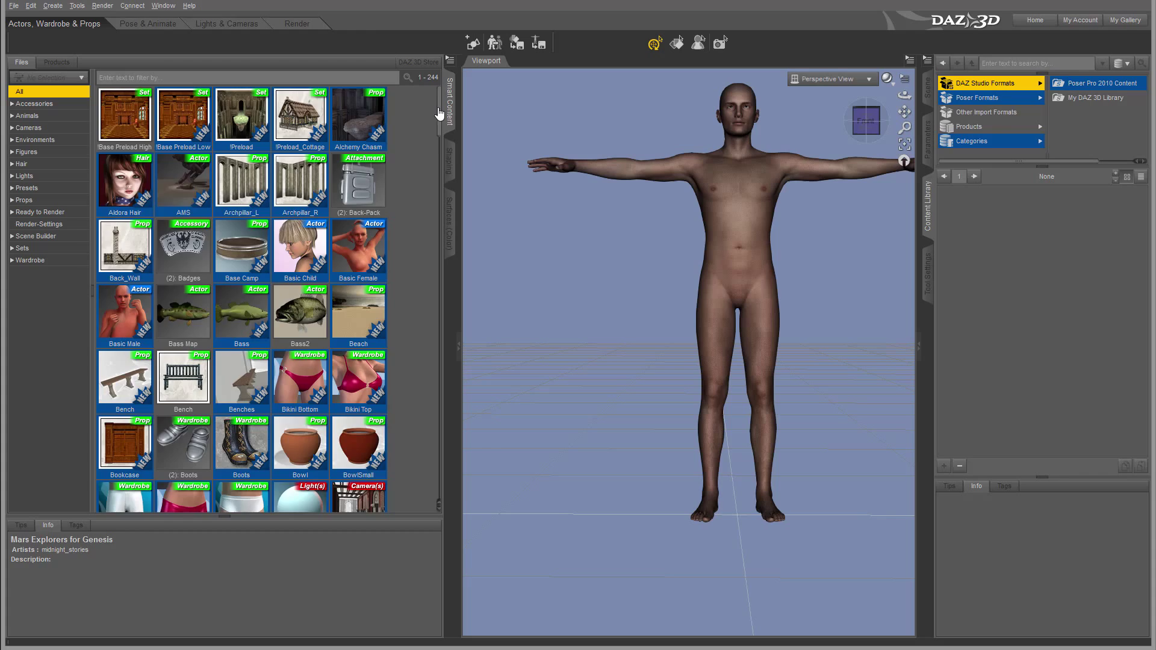
pyautogui.moveTo(440, 116); pyautogui.dragTo(430, 385)
pyautogui.click(200, 209)
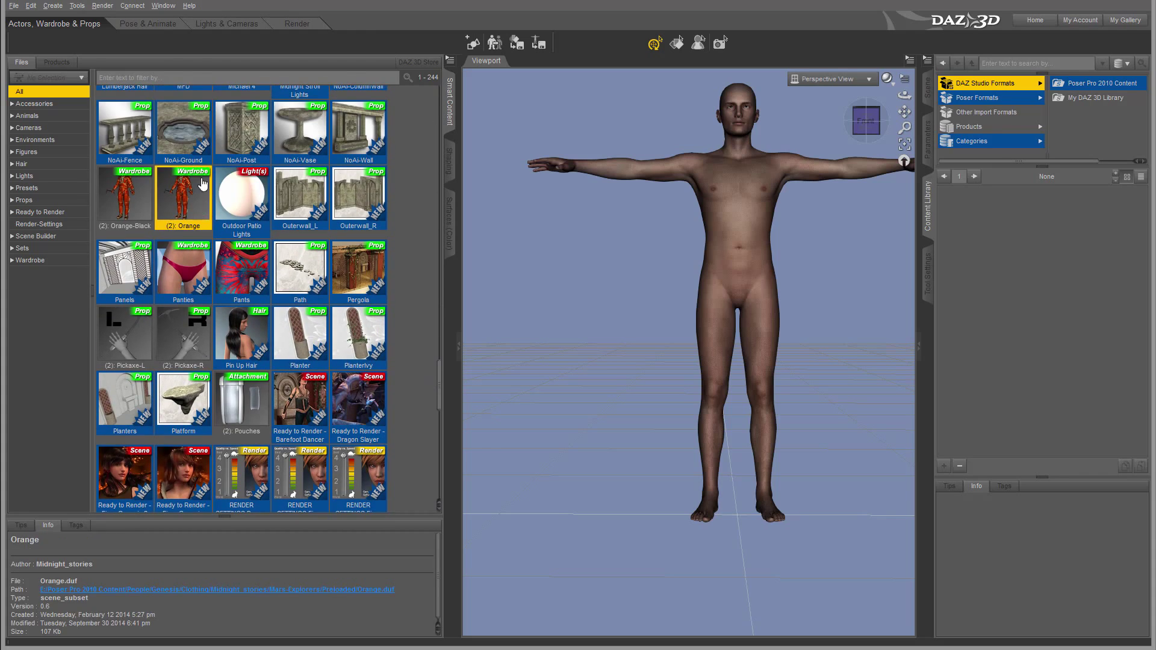
pyautogui.rightClick(201, 202)
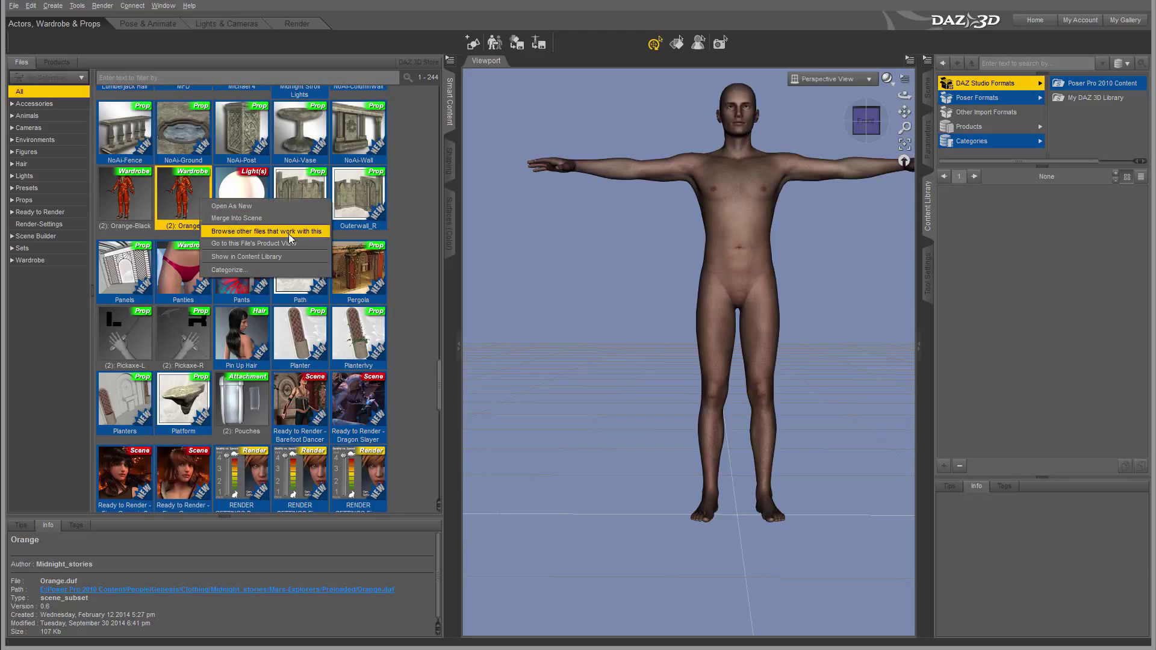
pyautogui.click(289, 235)
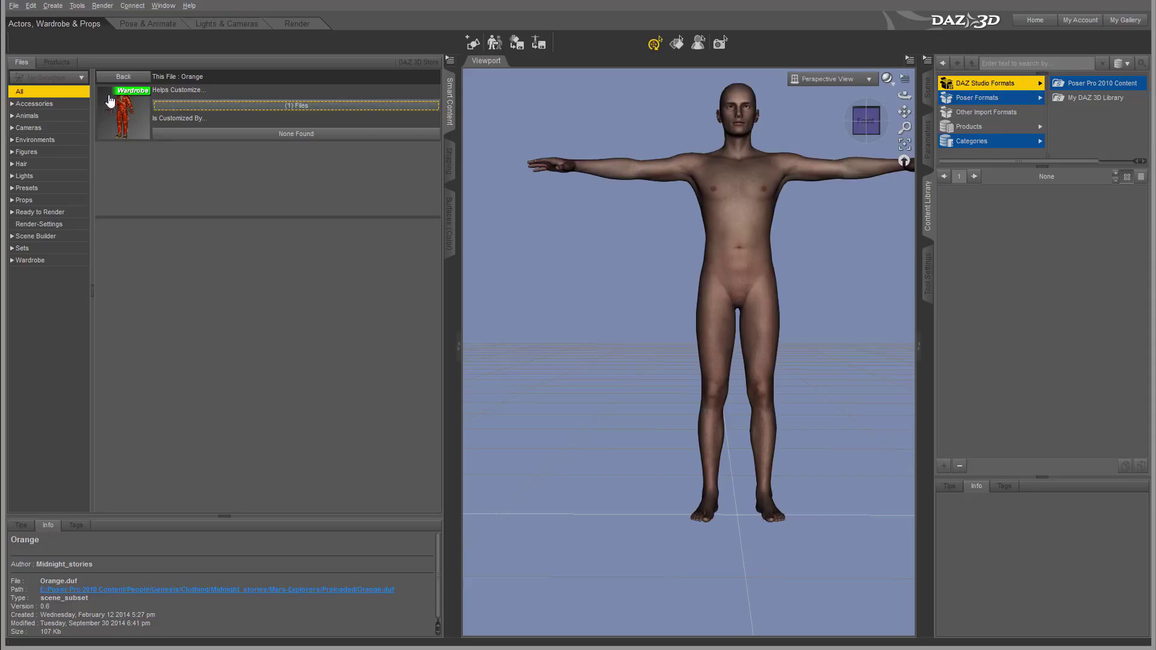
pyautogui.click(305, 110)
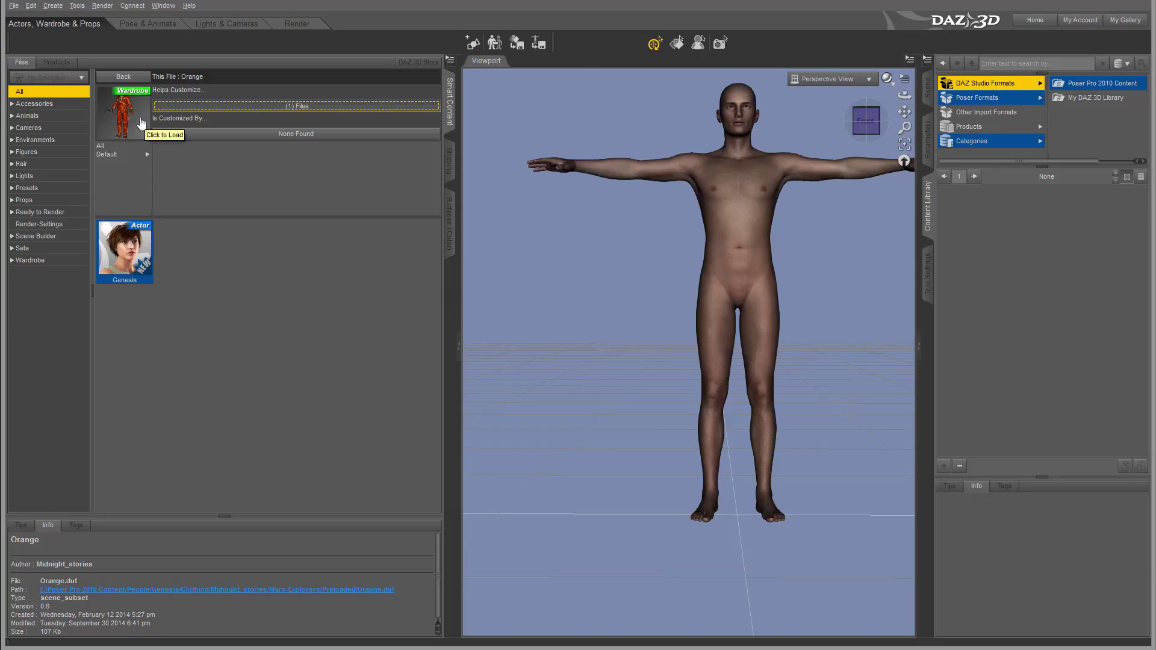
pyautogui.click(742, 215)
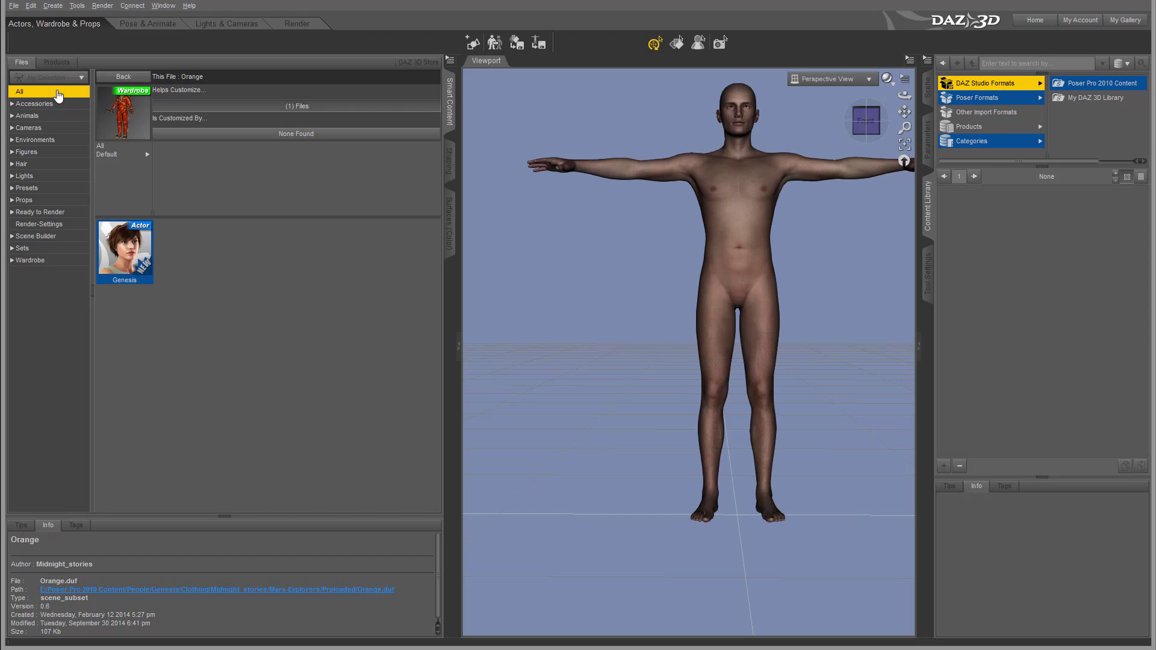
pyautogui.click(121, 77)
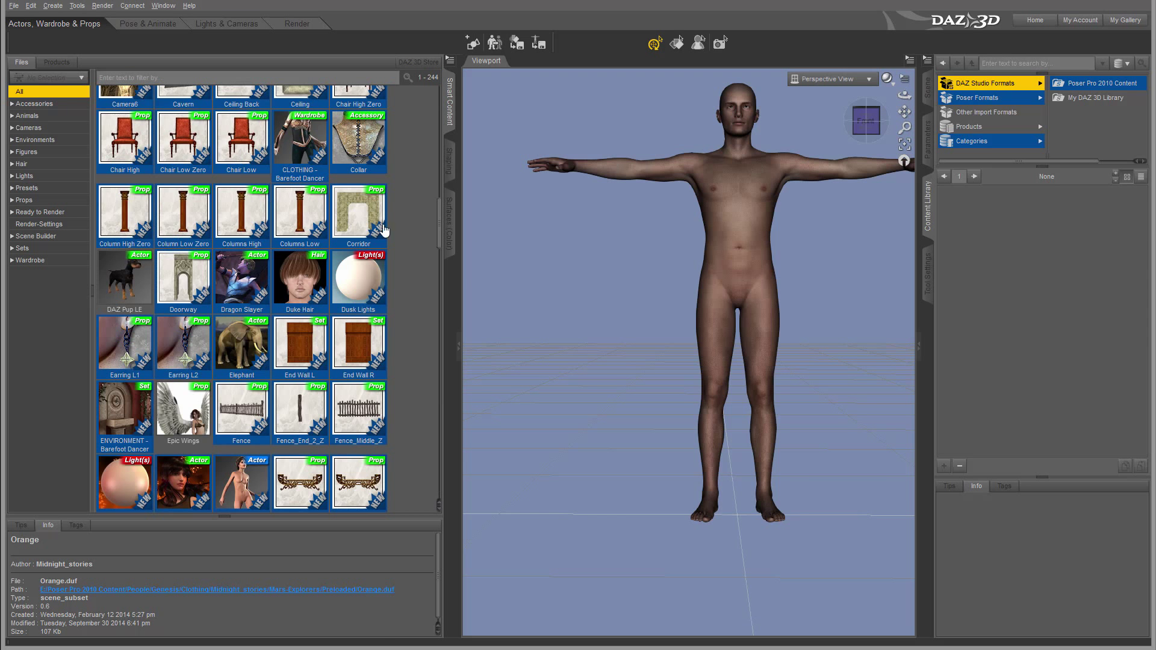
pyautogui.moveTo(438, 229); pyautogui.dragTo(440, 100)
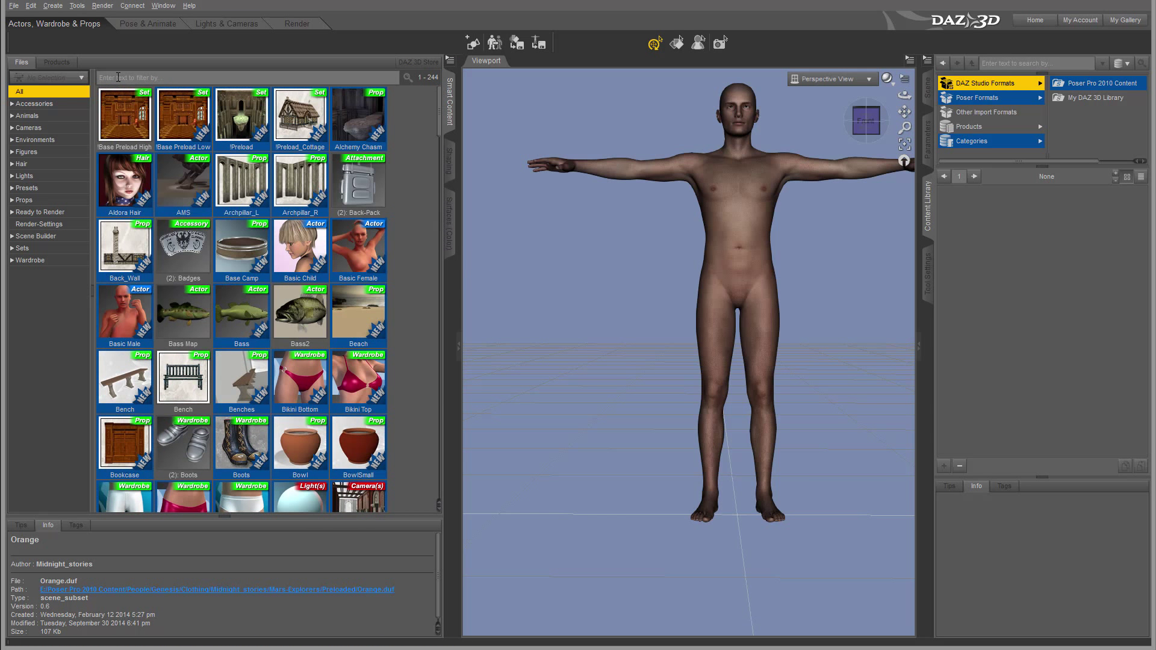
pyautogui.click(143, 120)
pyautogui.rightClick(127, 116)
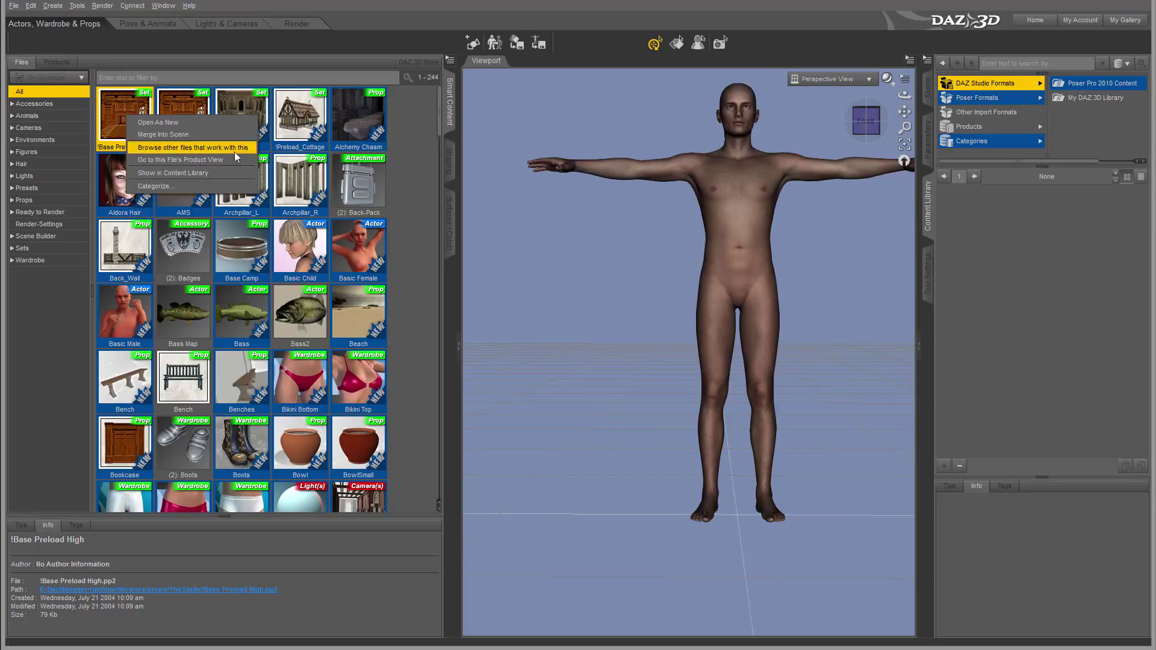
pyautogui.click(429, 232)
pyautogui.click(427, 232)
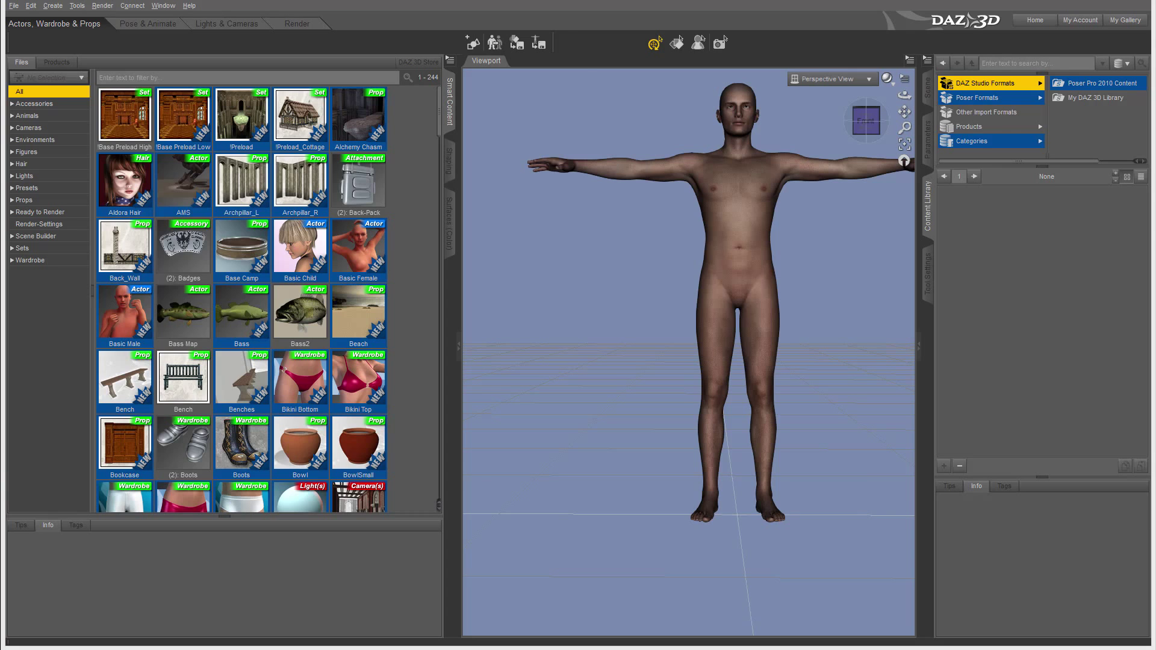
# Step: Select the Genesis 2 Male and apply the Base 07 flying-kick pose
pyautogui.click(744, 249)
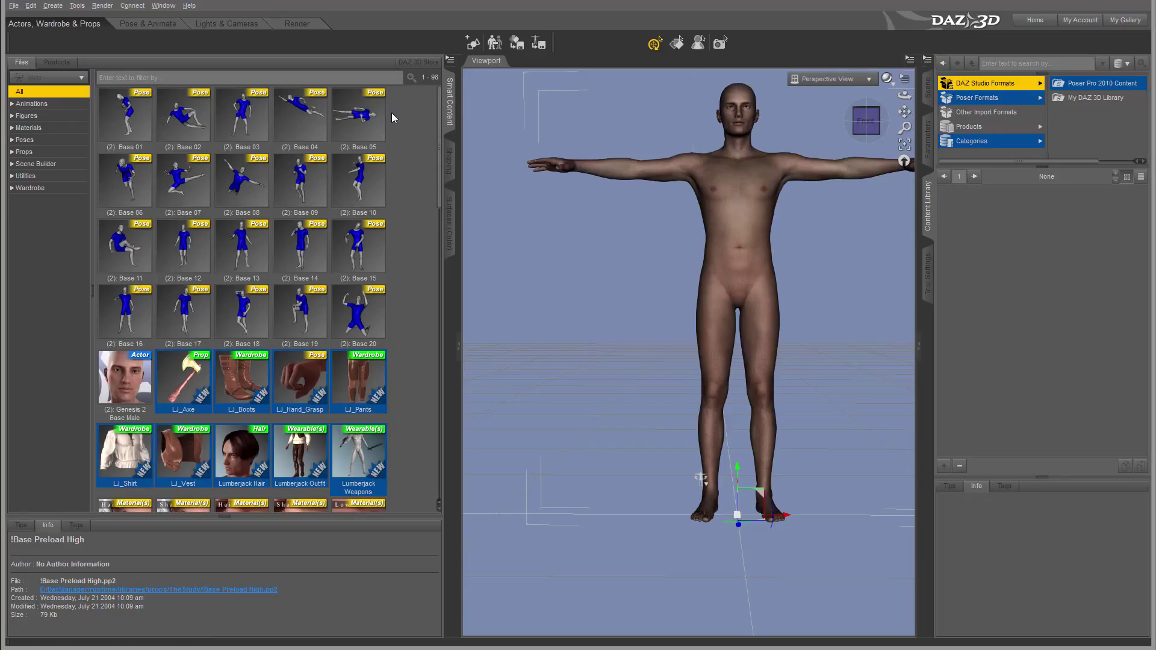
pyautogui.scroll(-5, 391, 158)
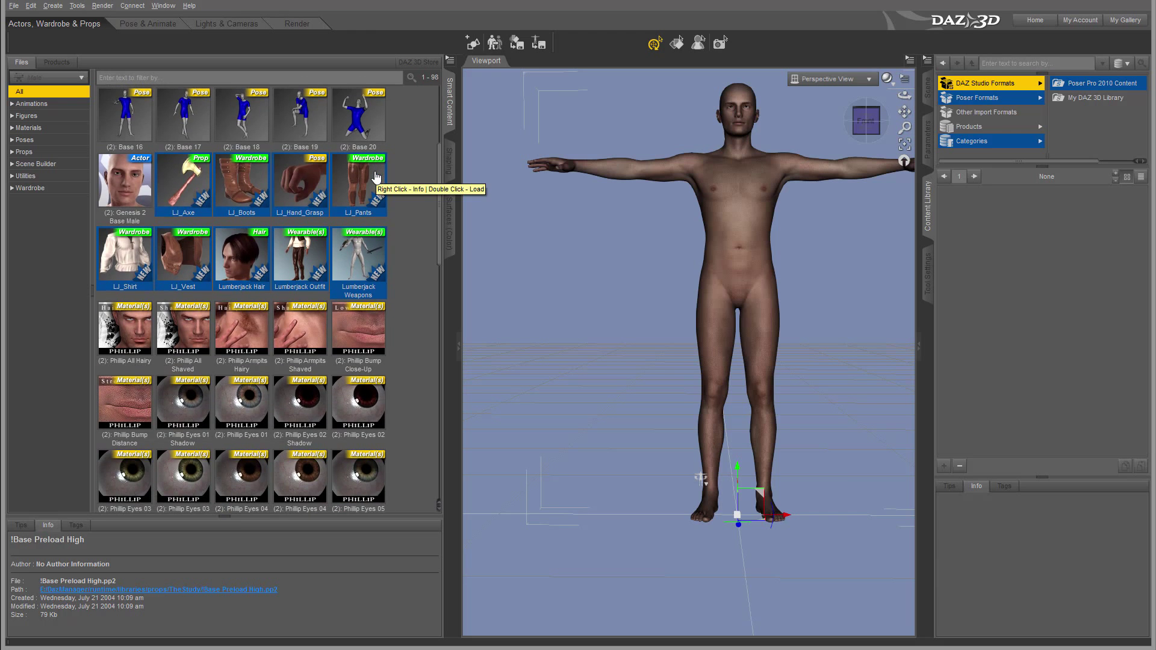
pyautogui.scroll(-10, 375, 175)
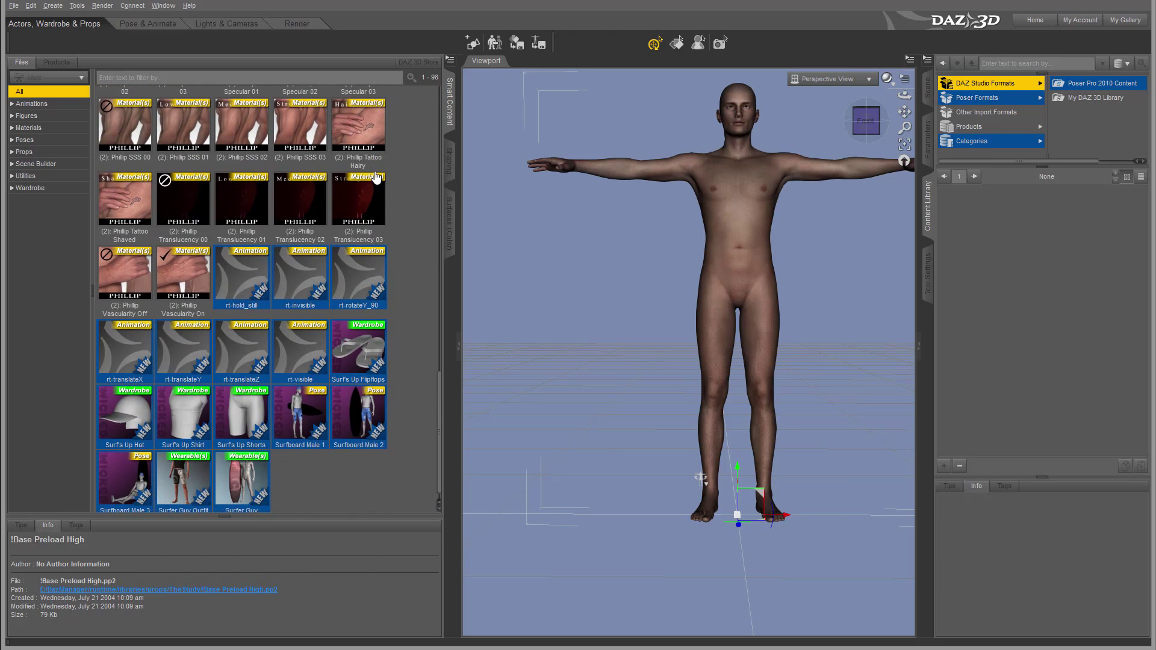
pyautogui.scroll(10, 375, 176)
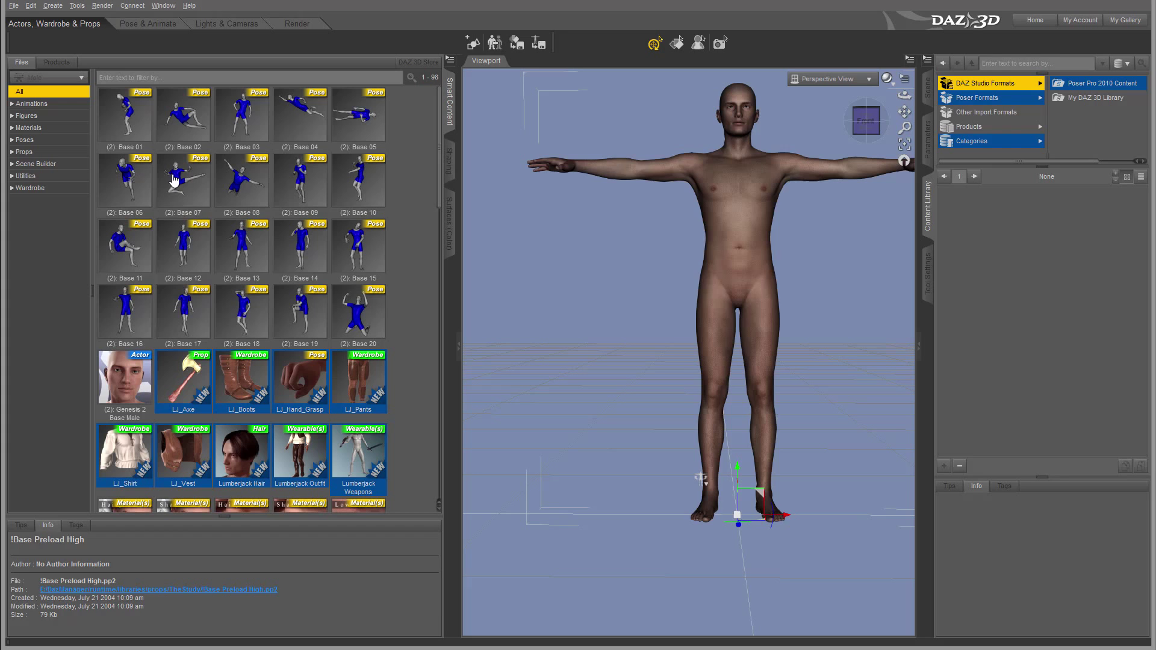
pyautogui.click(174, 181)
pyautogui.doubleClick(174, 182)
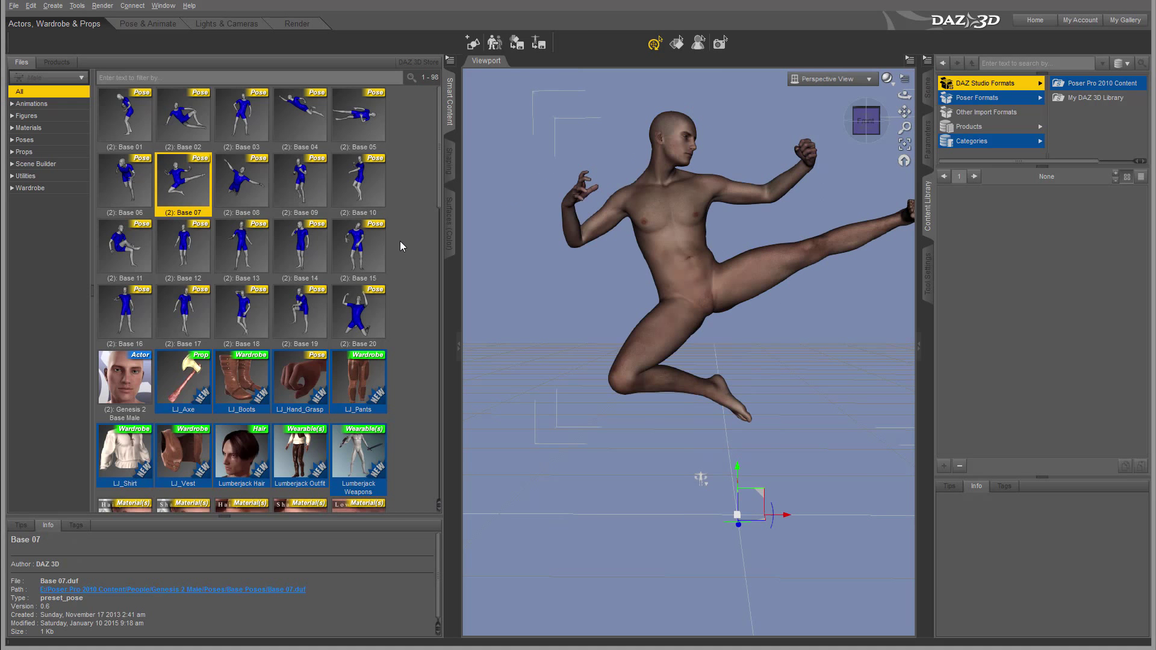
pyautogui.scroll(-5, 399, 241)
pyautogui.scroll(5, 400, 241)
# Step: Dress the figure in the Lumberjack Outfit, then rotate its hip and upper body
pyautogui.click(303, 461)
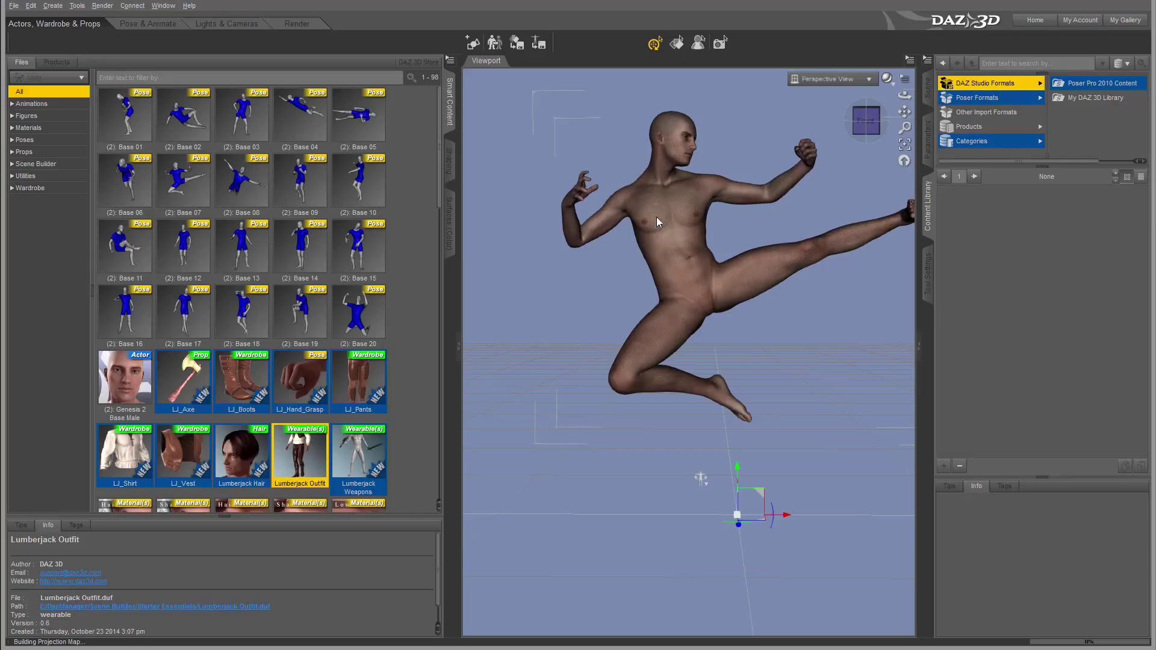
pyautogui.moveTo(622, 248); pyautogui.dragTo(622, 248)
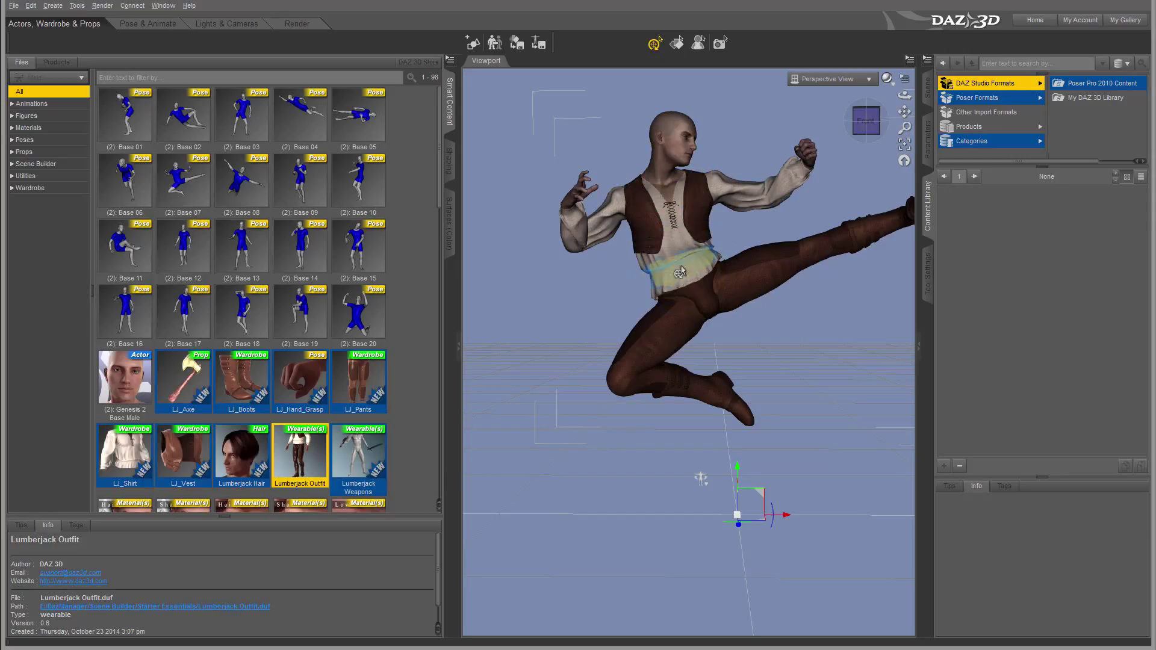
pyautogui.moveTo(681, 272); pyautogui.dragTo(695, 308)
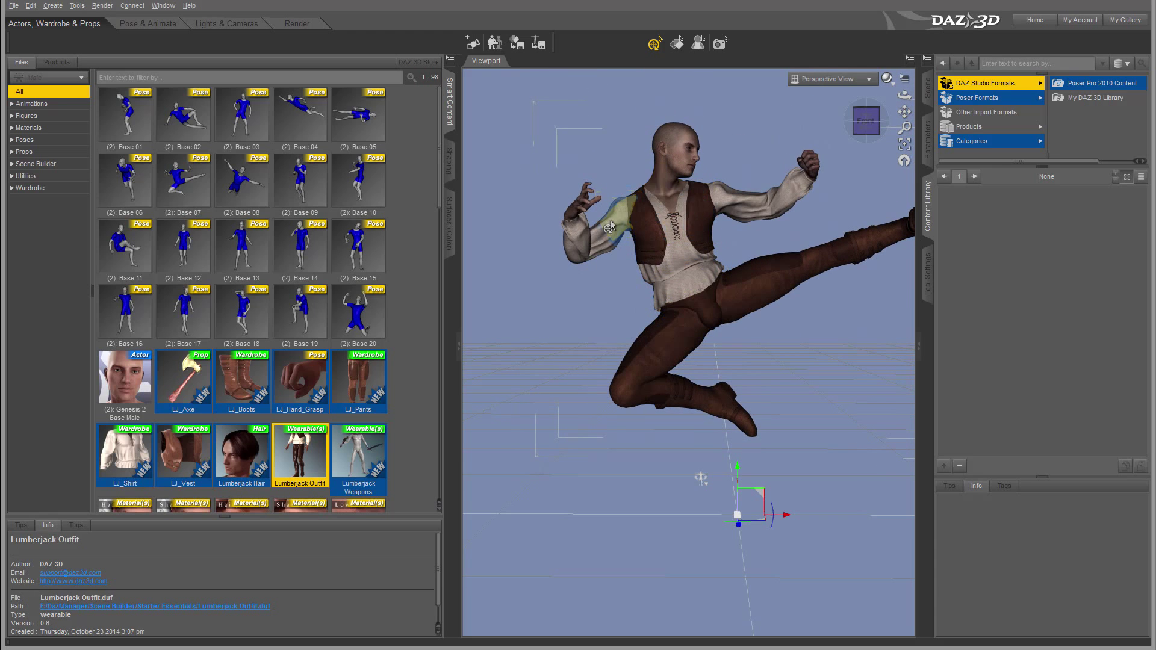
pyautogui.moveTo(609, 227)
pyautogui.mouseDown()
pyautogui.moveTo(642, 225)
pyautogui.moveTo(604, 219)
pyautogui.moveTo(624, 217)
pyautogui.mouseUp()
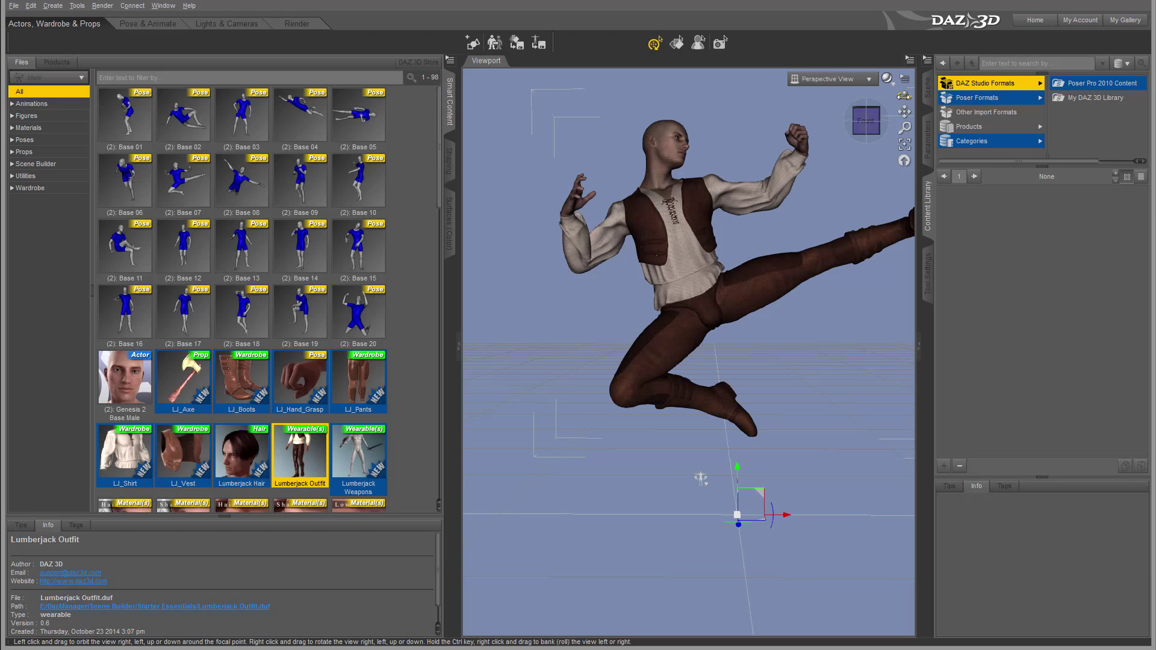
# Step: Orbit down onto the kicking figure, select his neck, snap to front view, and browse Products then Files
pyautogui.moveTo(902, 96); pyautogui.dragTo(902, 101)
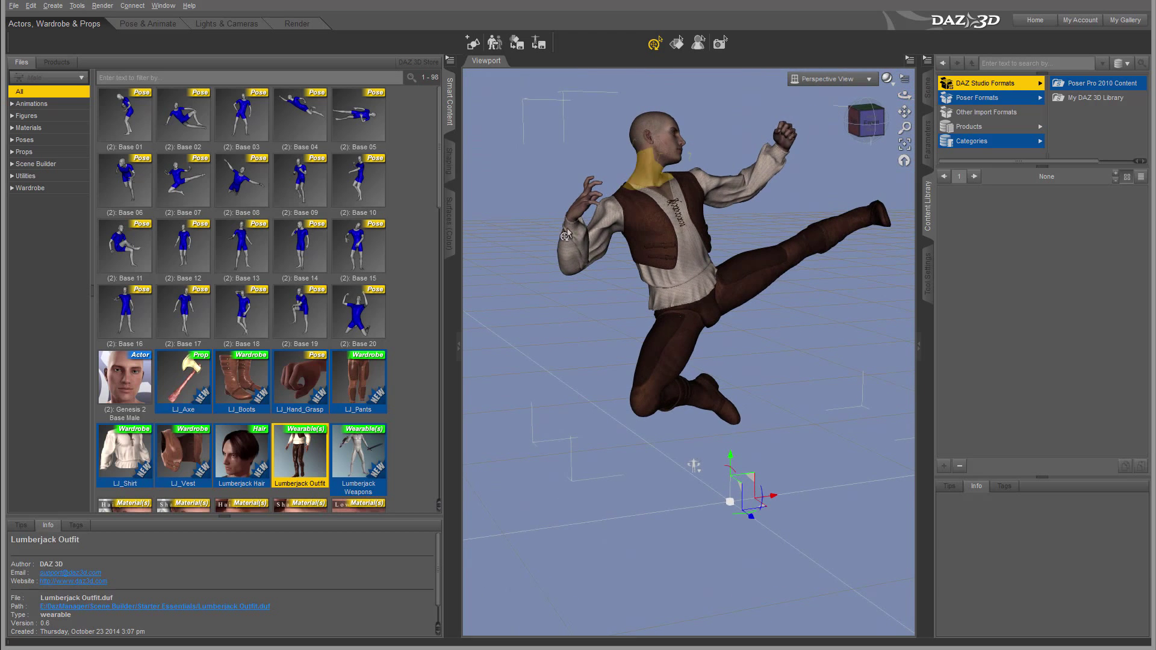
pyautogui.click(653, 174)
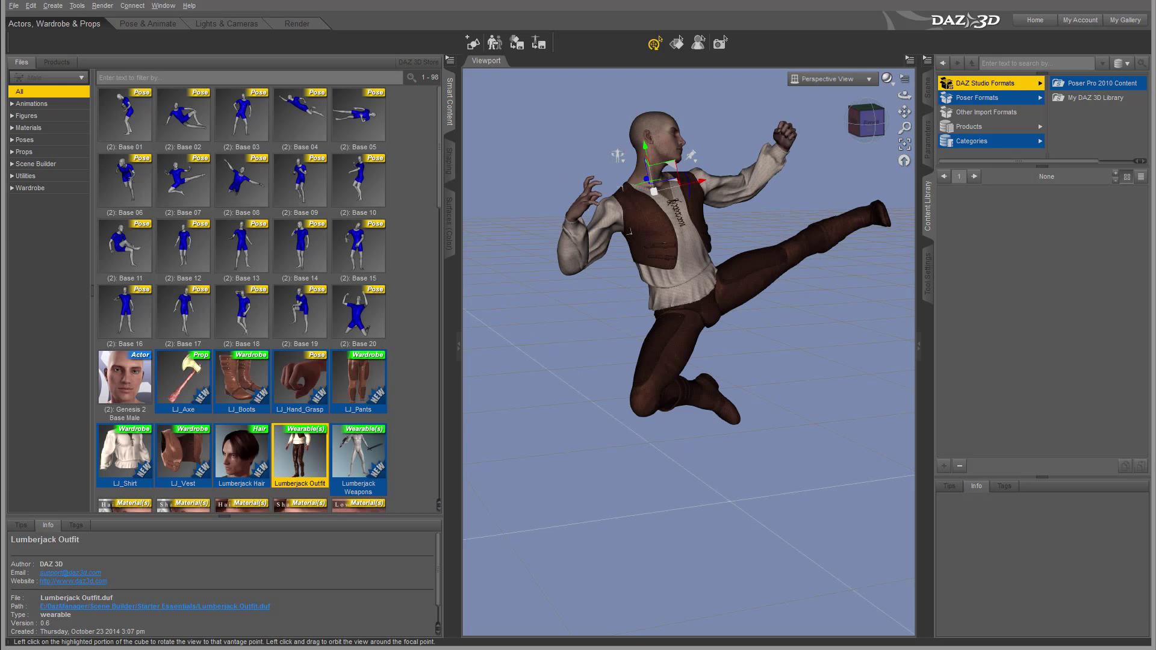
pyautogui.click(866, 128)
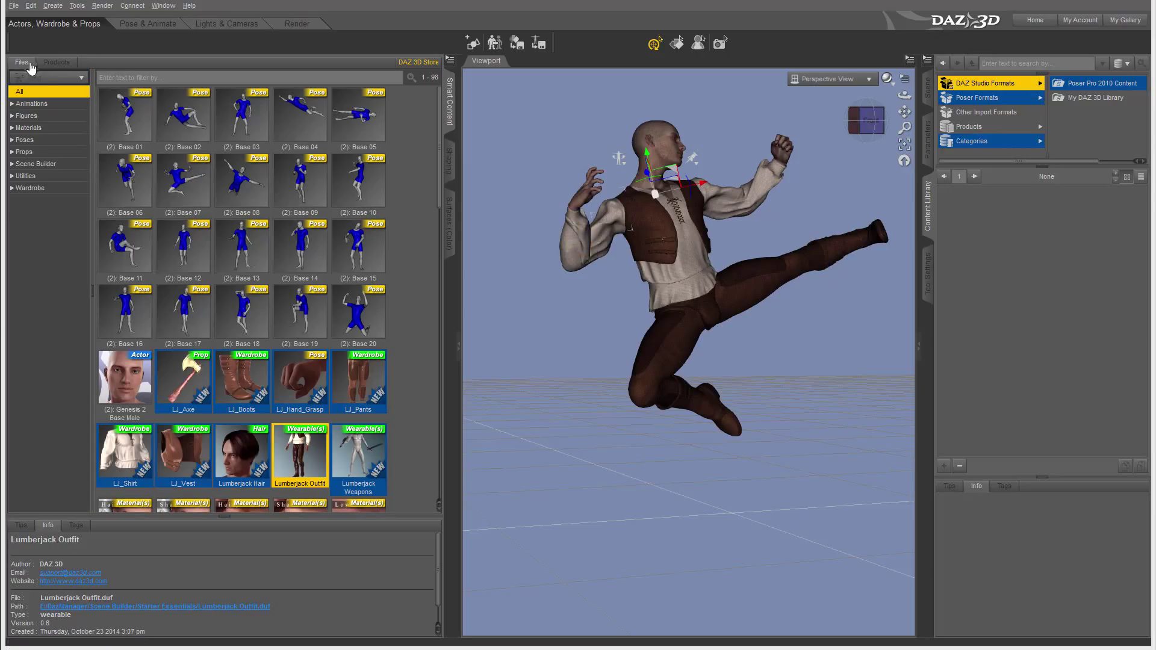
pyautogui.click(56, 62)
pyautogui.click(21, 62)
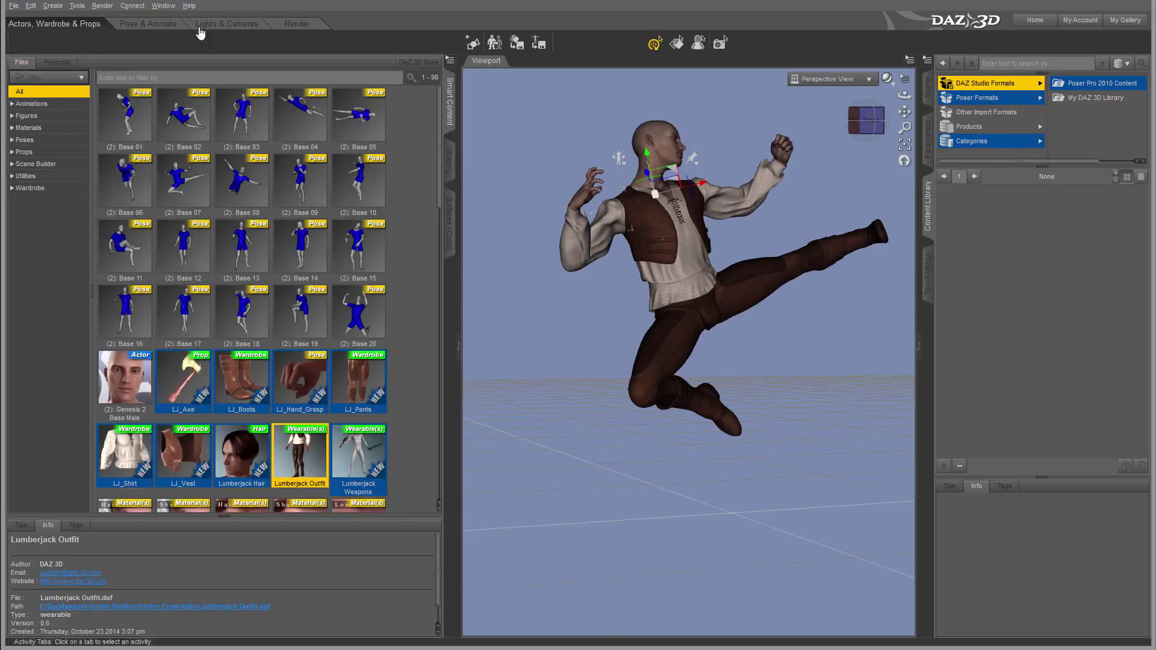